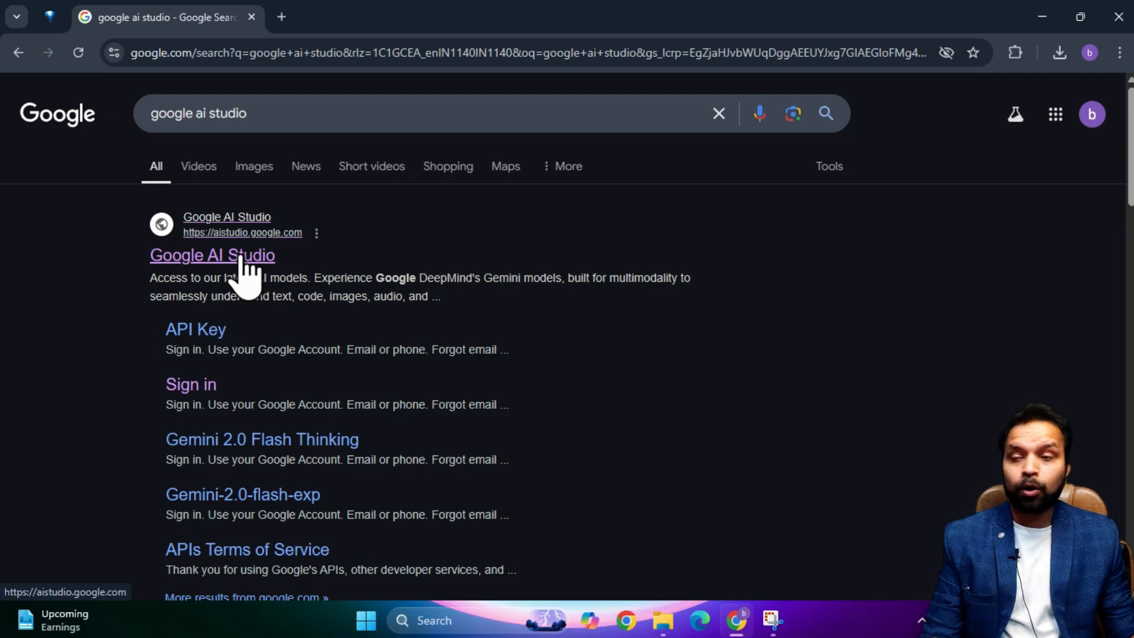
- Open Google AI Studio from the search results and choose the Gemini 2.0 Flash (Image Generation) Experimental model
left_click(224, 257)
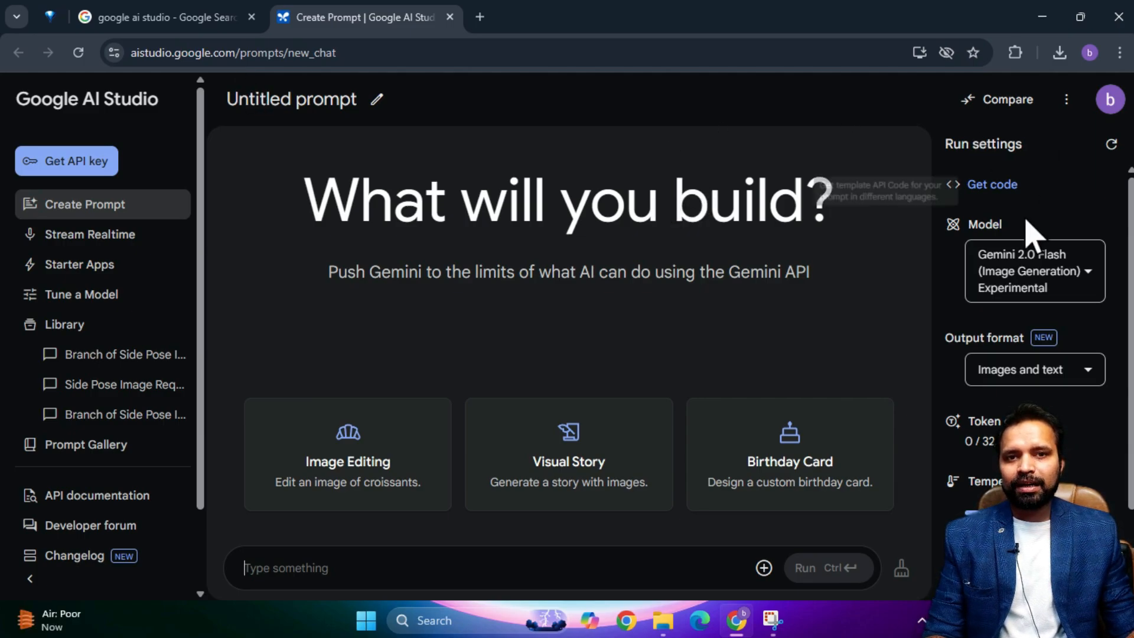
left_click(1044, 287)
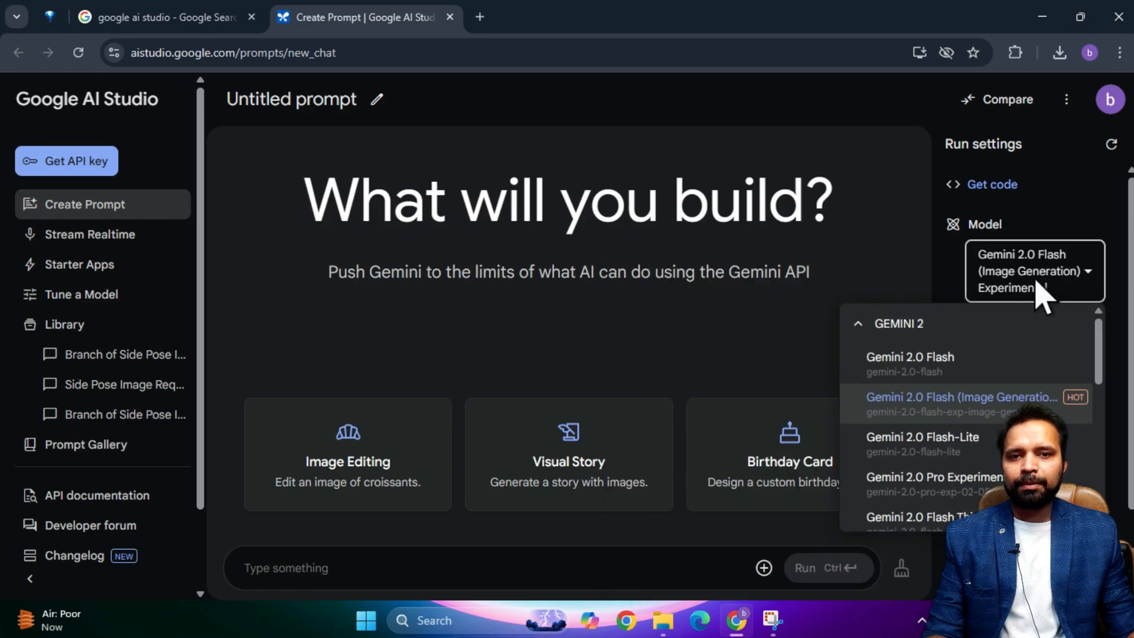
left_click(975, 362)
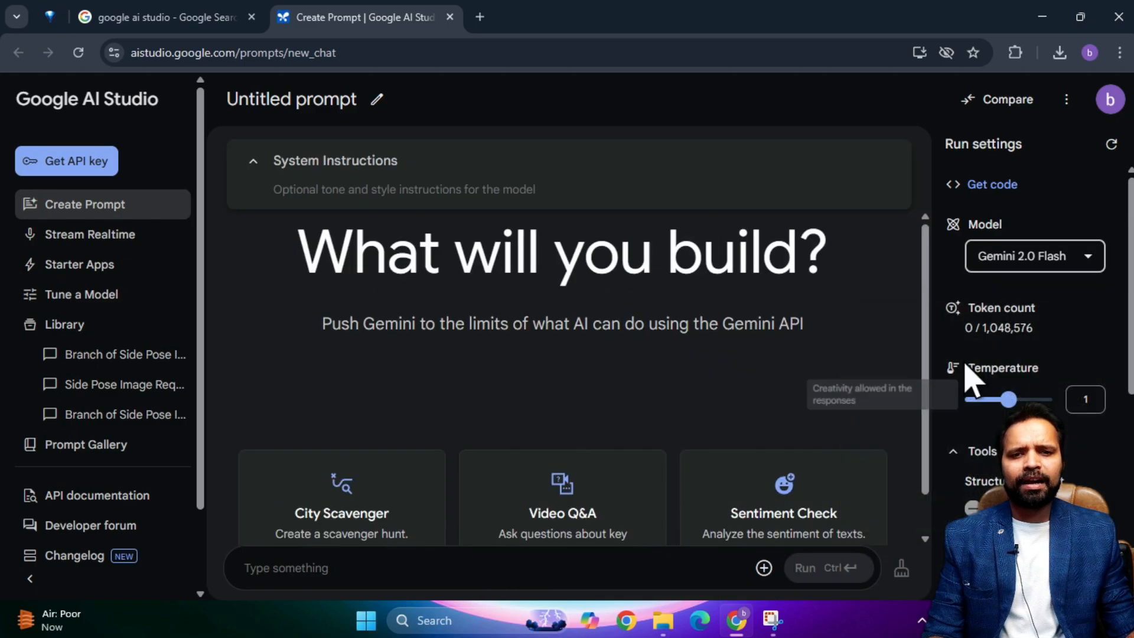
left_click(1045, 285)
mouse_move(934, 386)
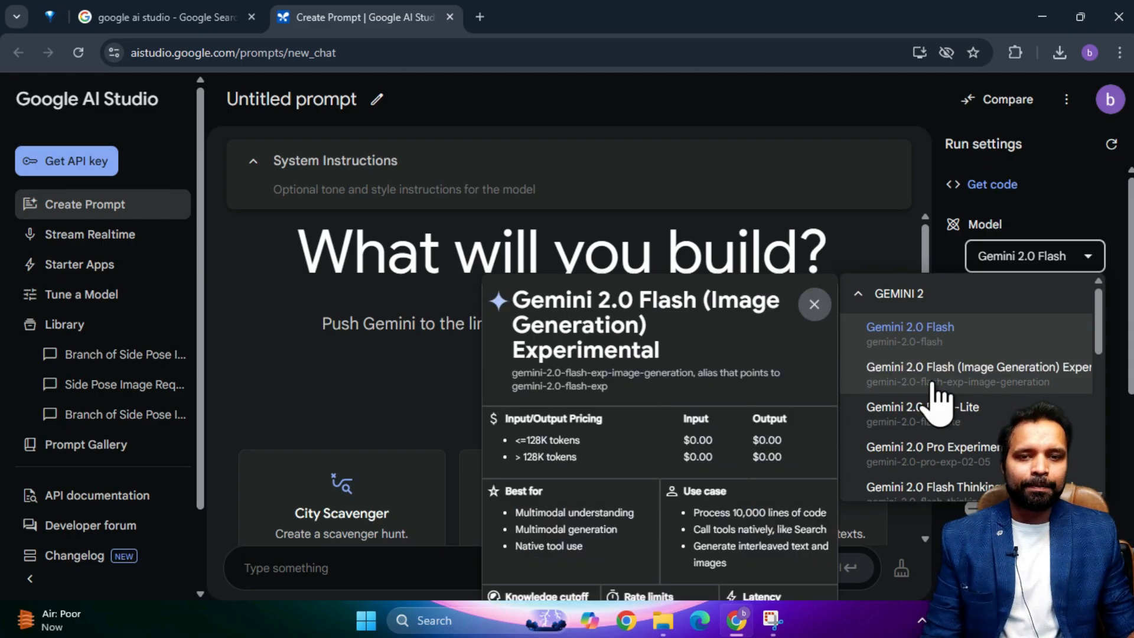
left_click(937, 378)
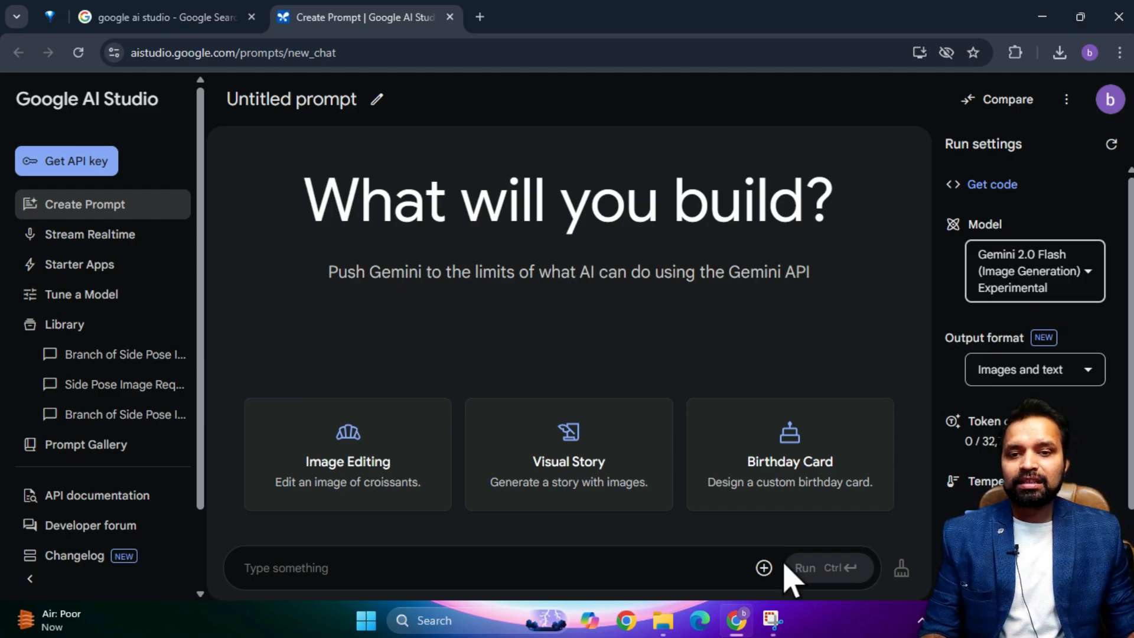
- Upload the file Image1 from the Desktop Images folder into the prompt
left_click(764, 568)
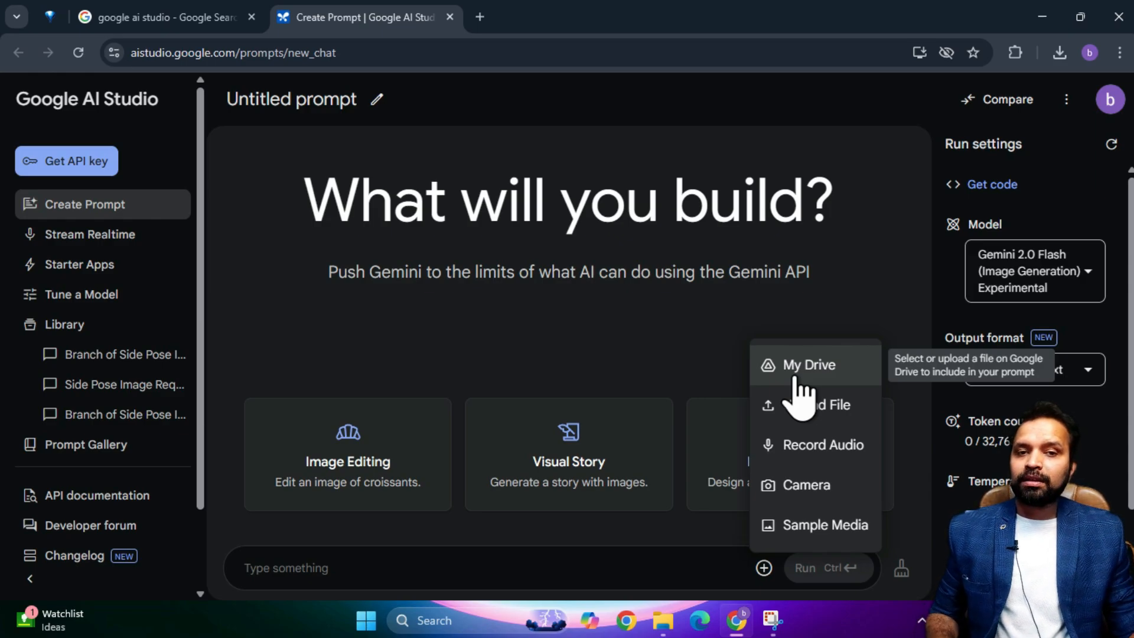
left_click(823, 431)
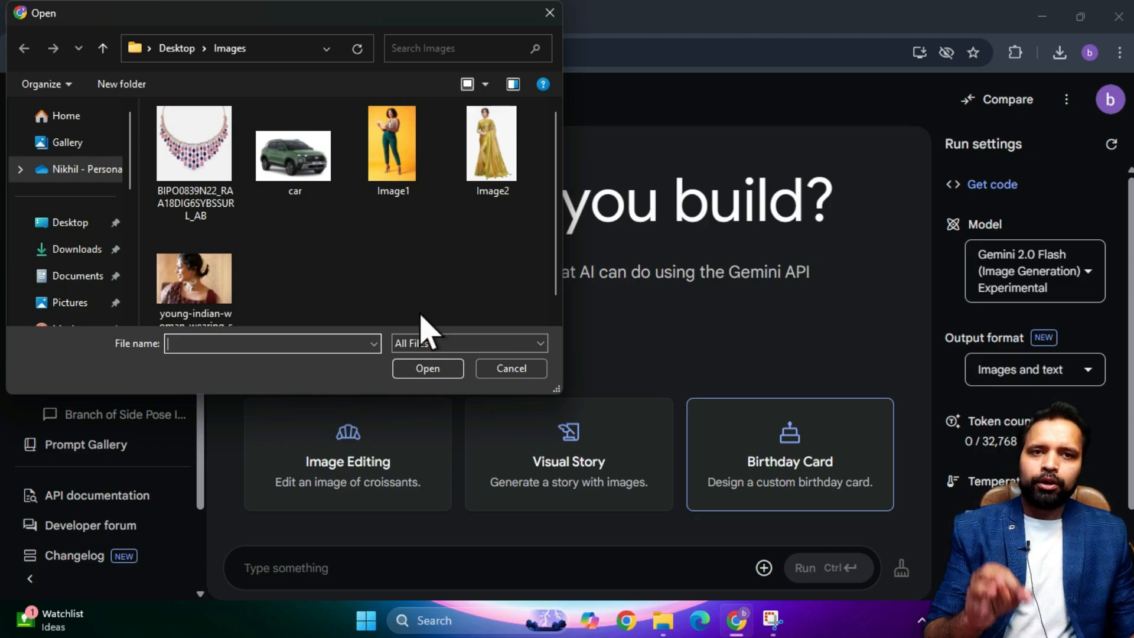
left_click(405, 173)
left_click(419, 368)
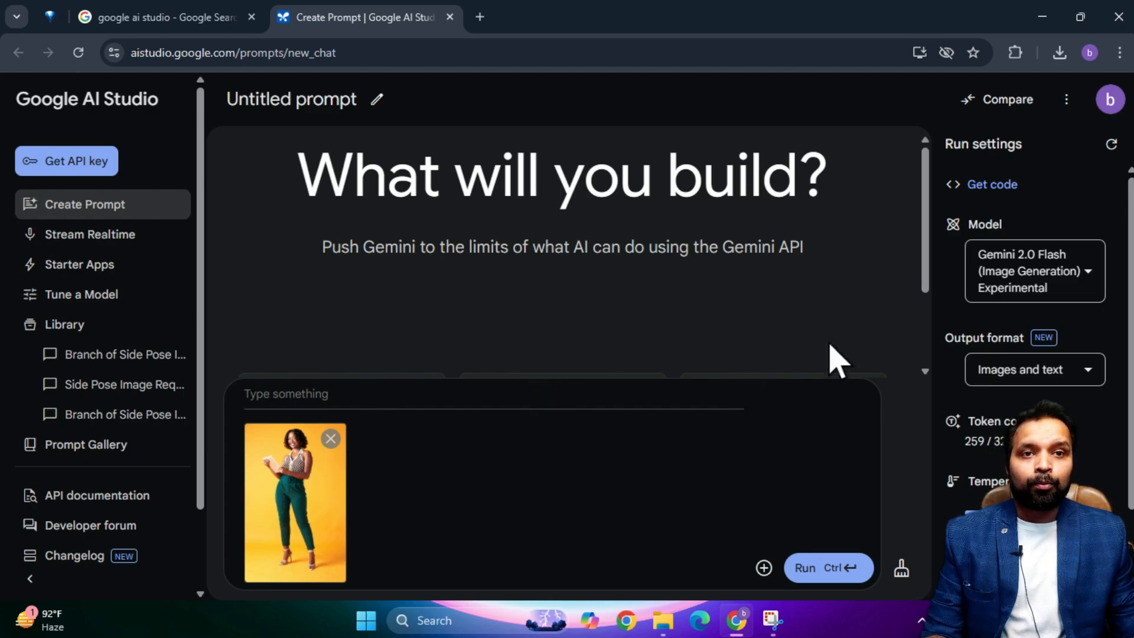
- Run the prompt "Create image with red color backrground" on the uploaded photo
type("Create i")
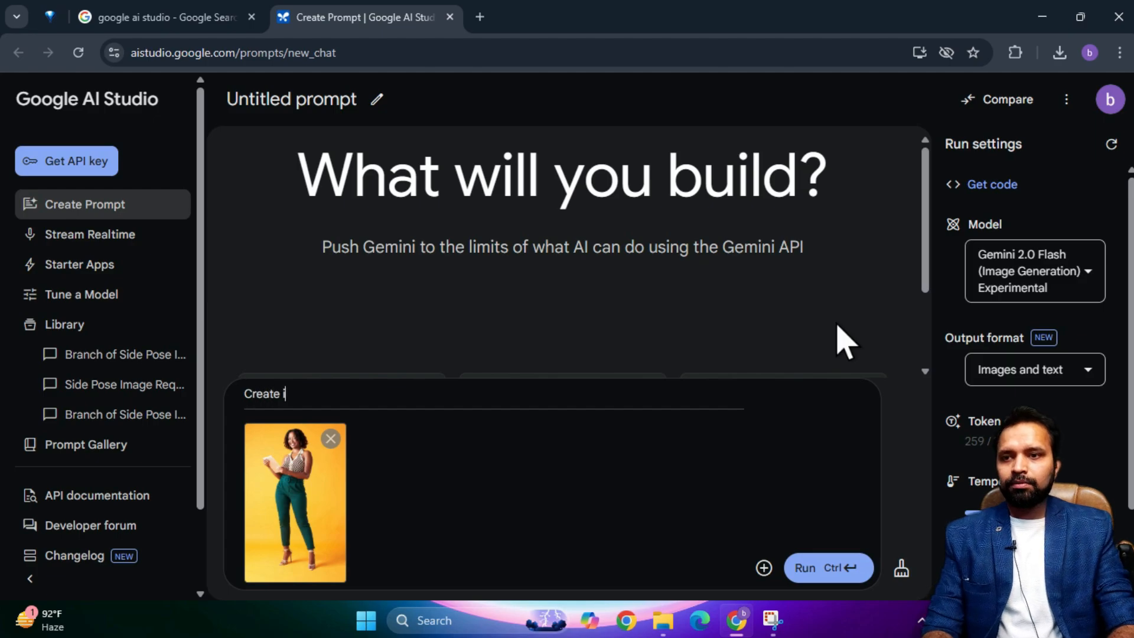
type("mage with")
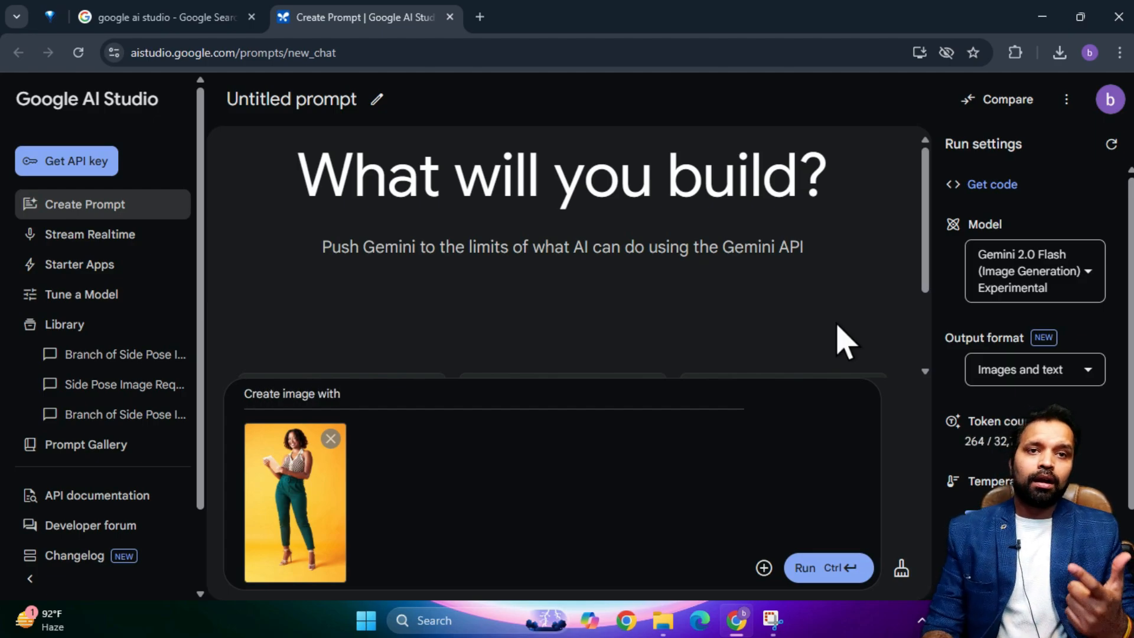
type(" red")
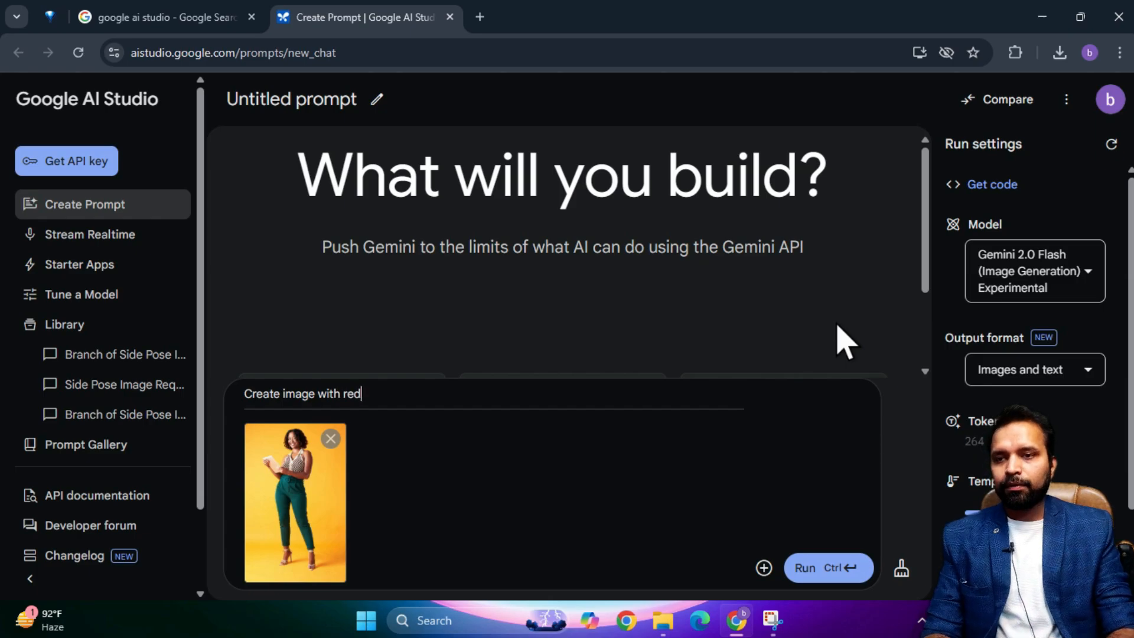
type(" color bac")
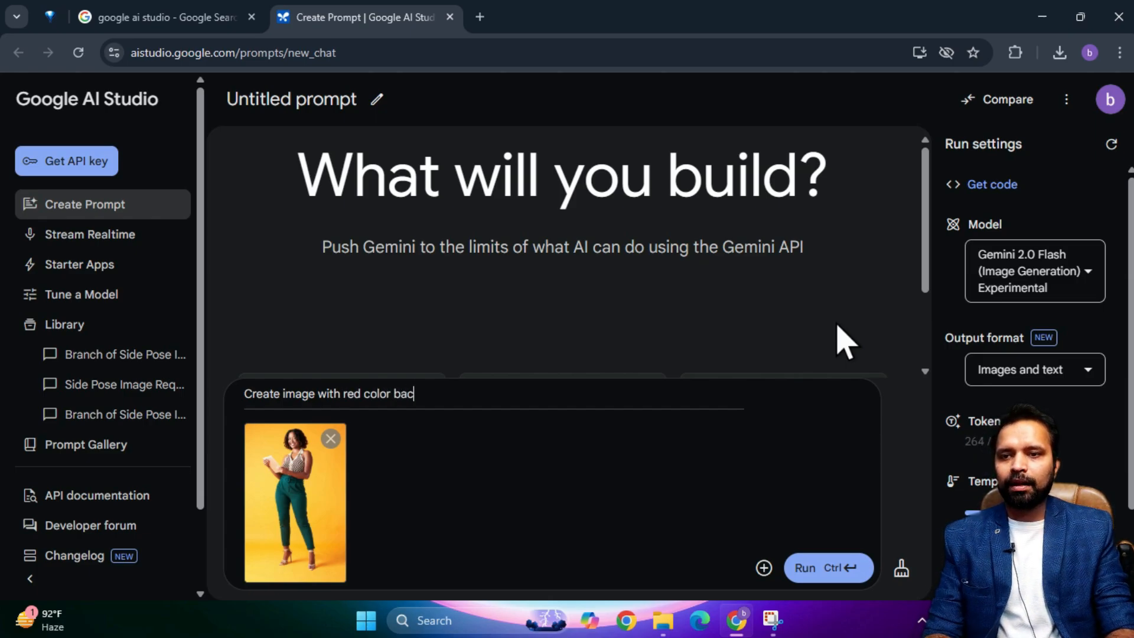
type("krground")
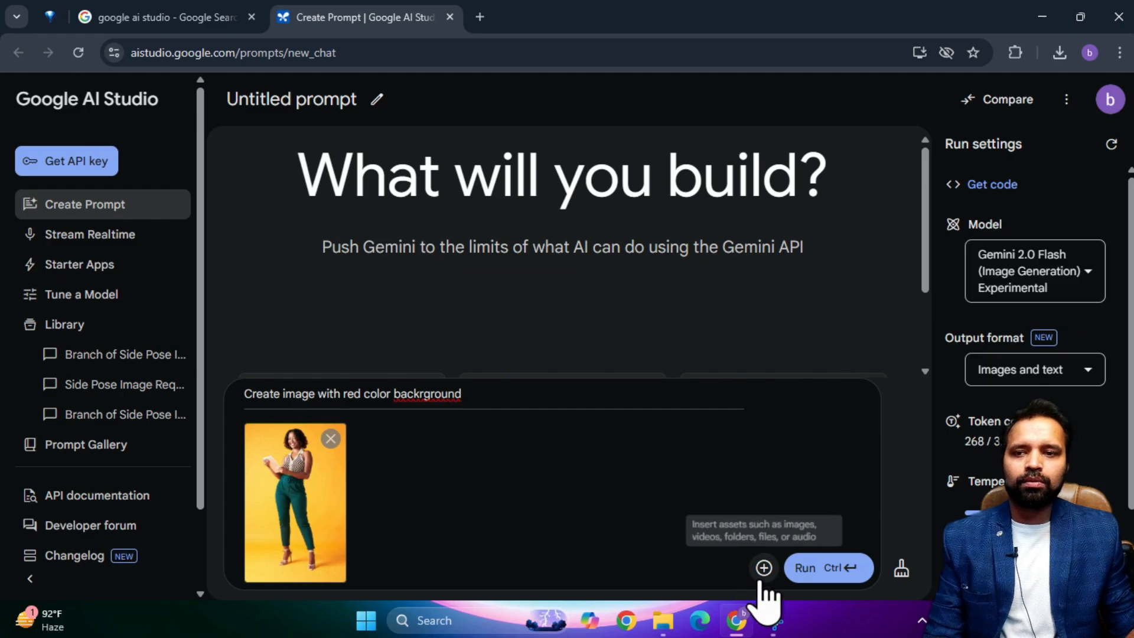
left_click(827, 569)
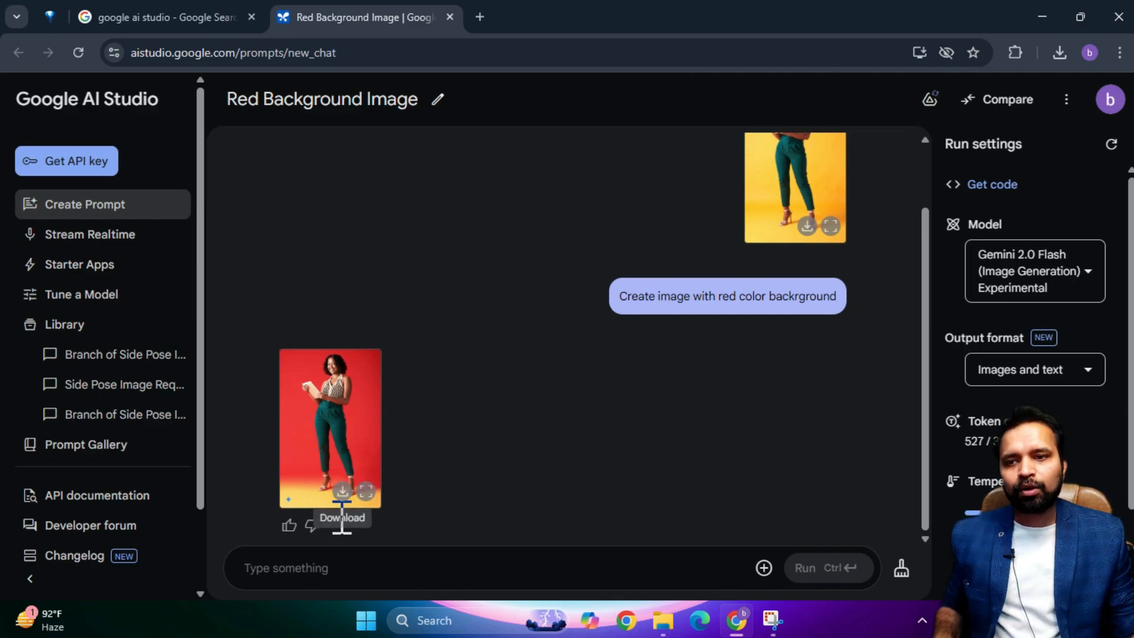
- Inspect the generated red-background image enlarged and compare it with the original photo
left_click(365, 491)
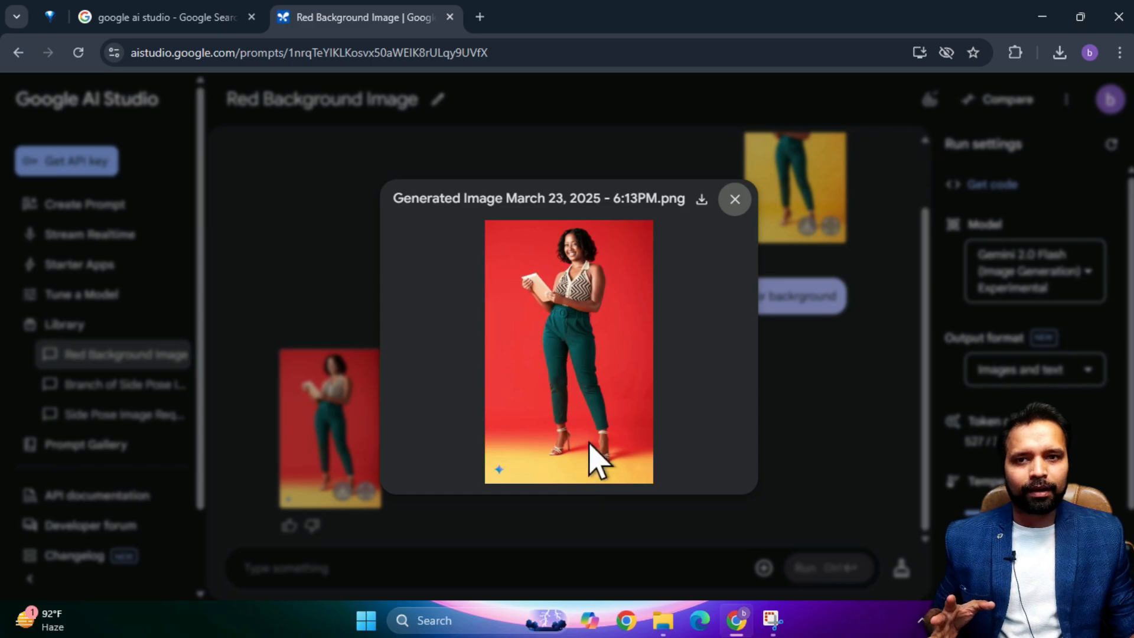
left_click(735, 199)
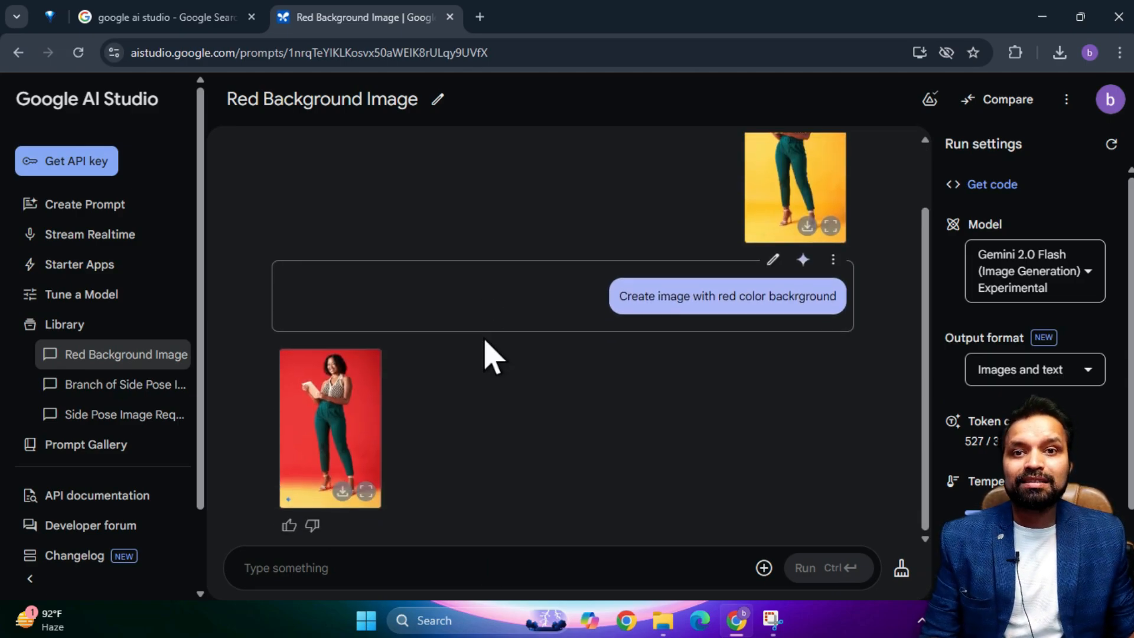
scroll(490, 354, "up", 1)
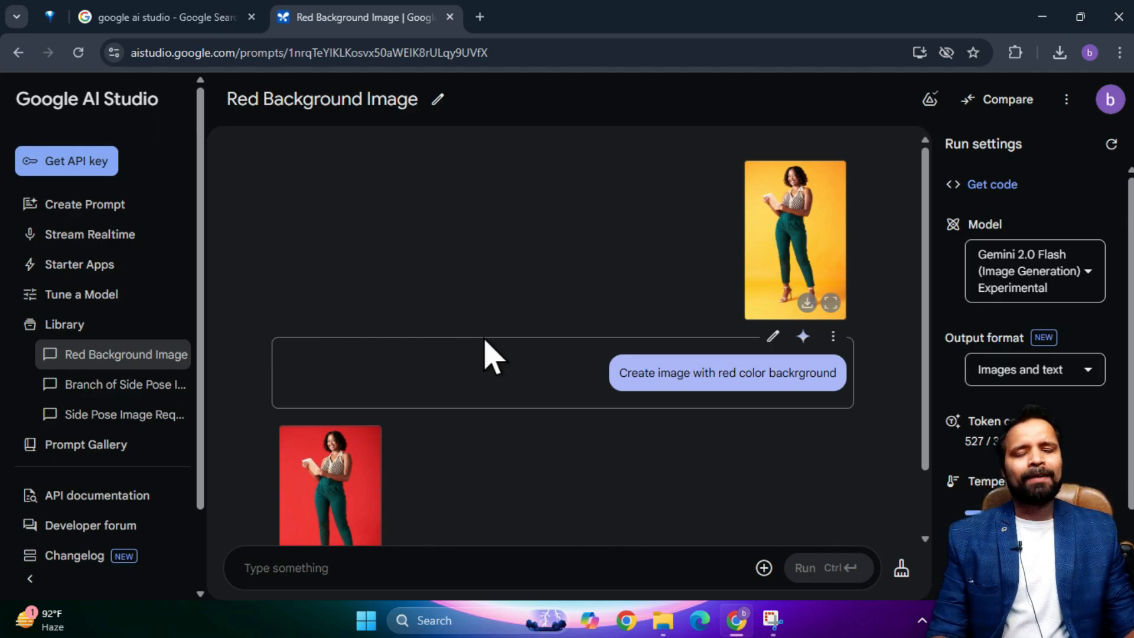
scroll(532, 458, "down", 1)
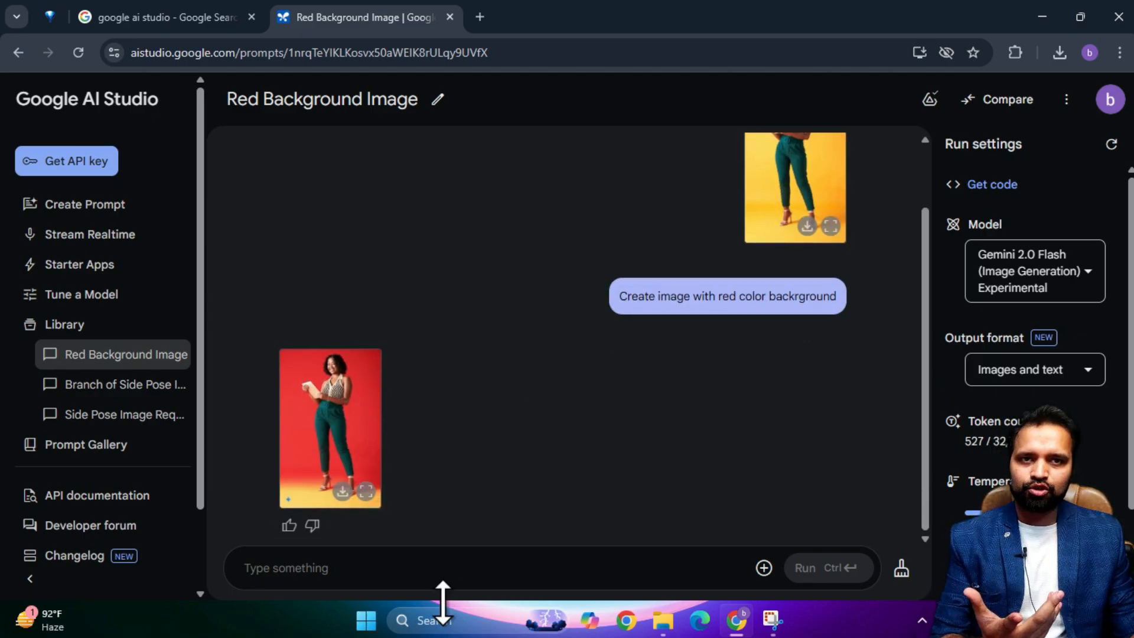
- Run the follow-up prompt "create a side pose image of this picture" and preview the generated image enlarged
left_click(464, 568)
type("create a side pose")
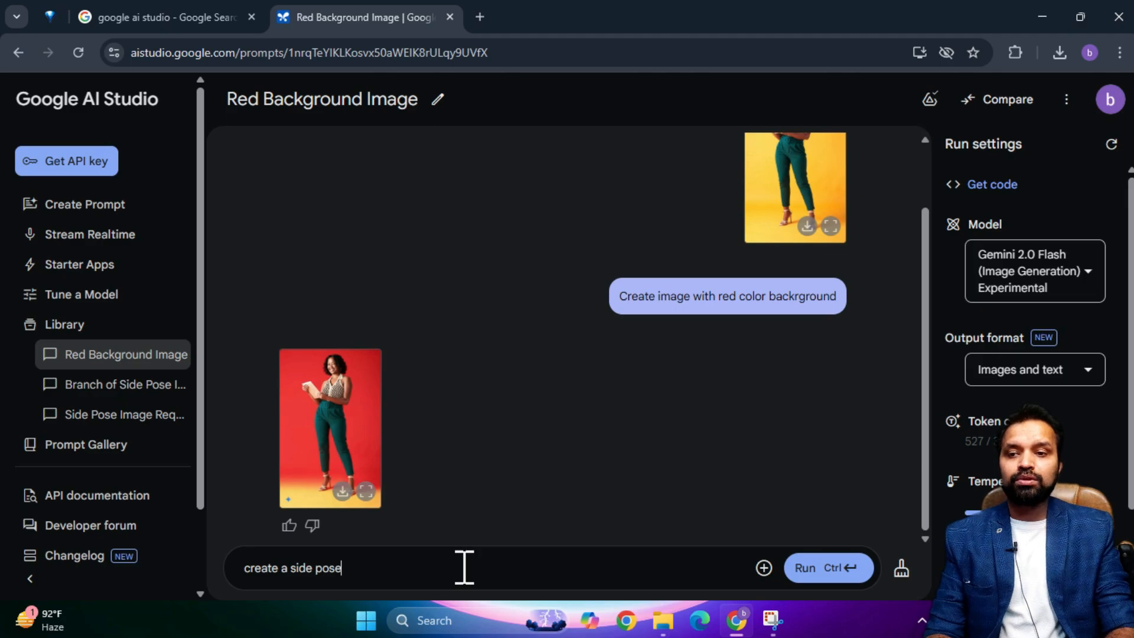
type(" image of ")
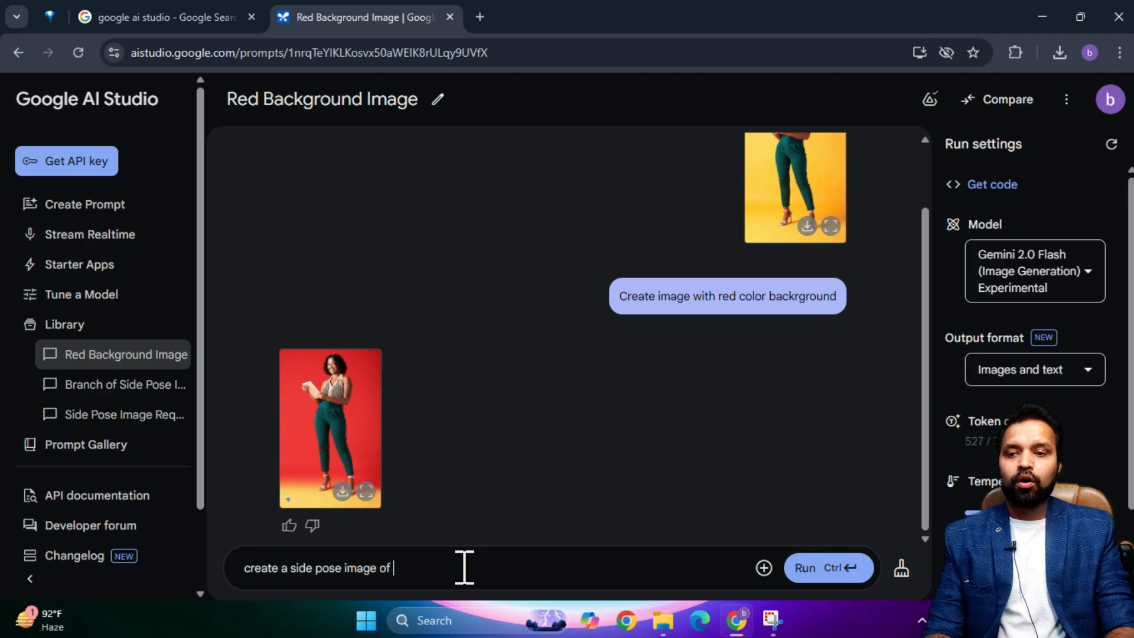
type("tiis picture")
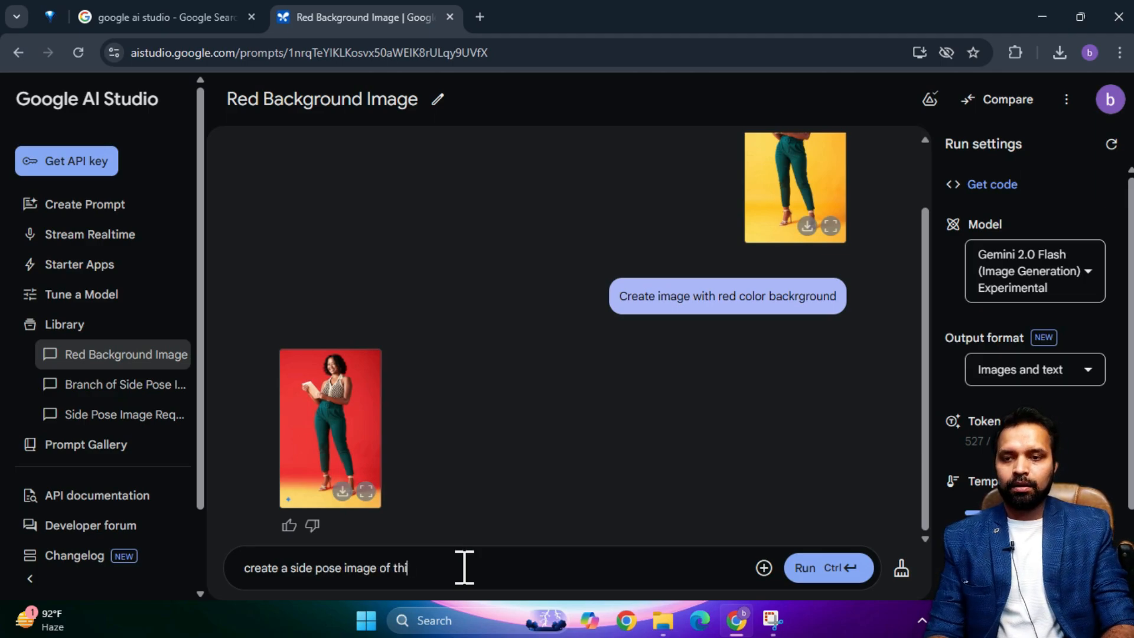
left_click(814, 569)
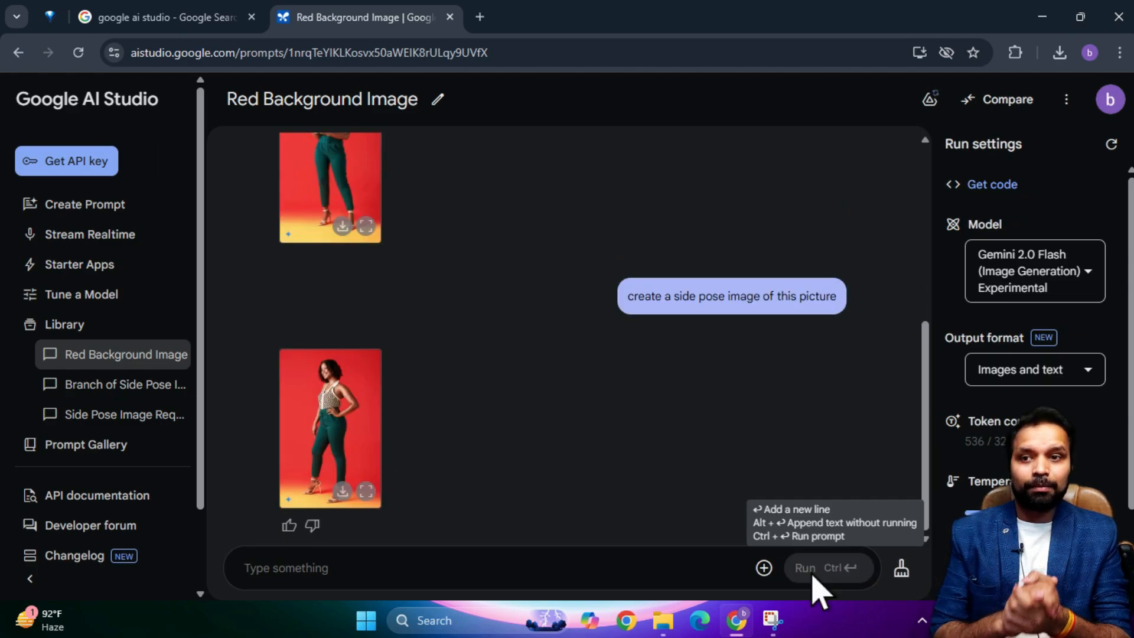
left_click(366, 492)
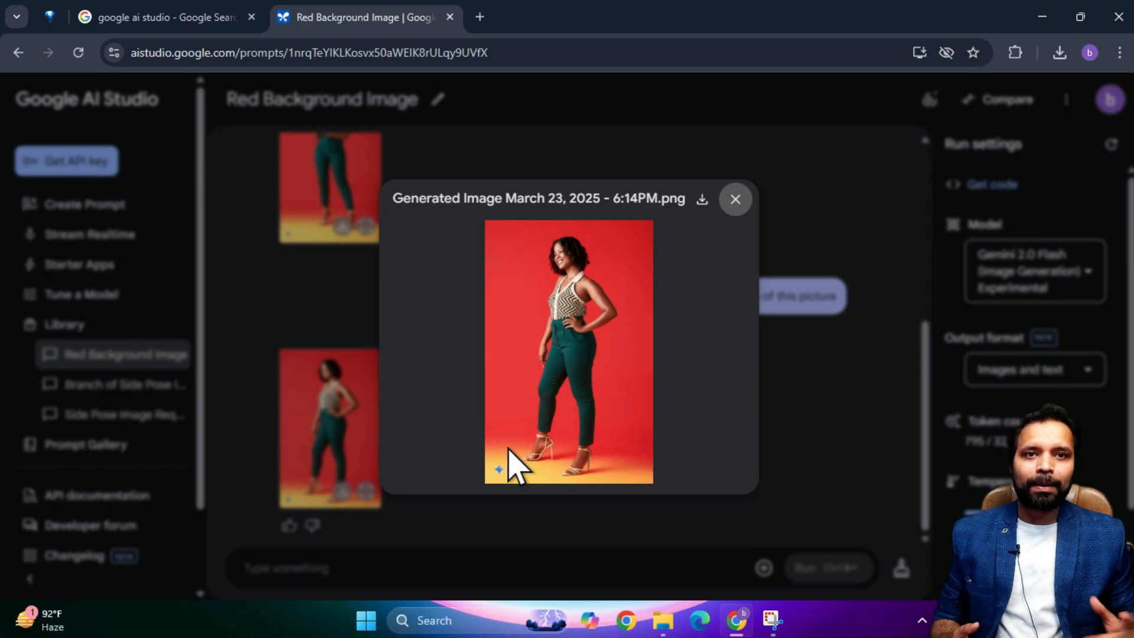
left_click(736, 200)
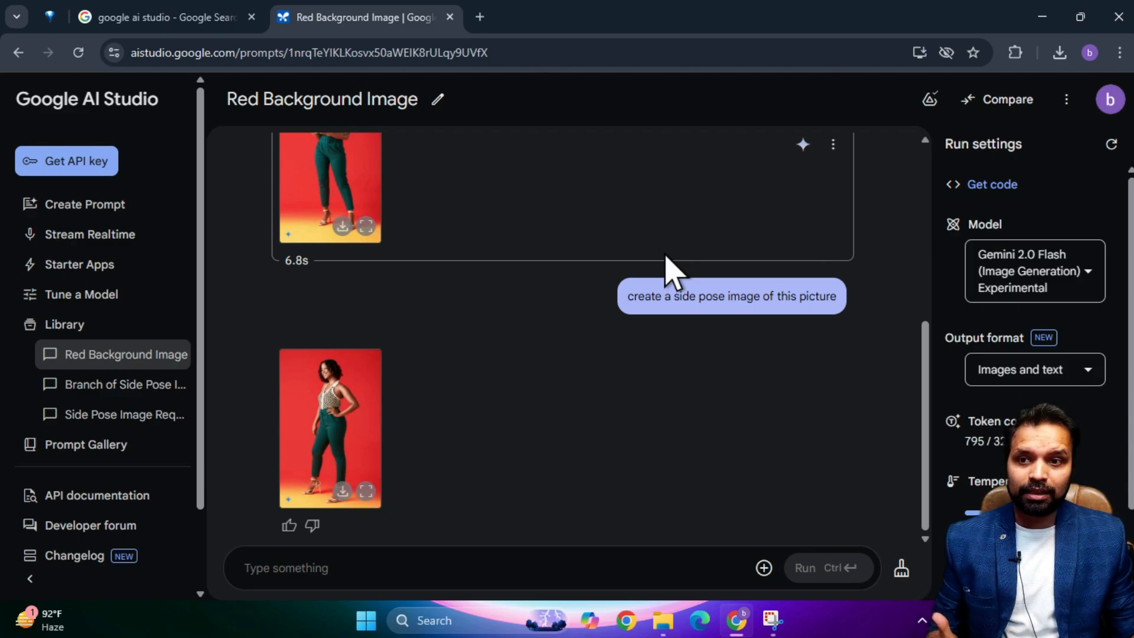
- Run the follow-up prompt "create stylish back pose of this image"
left_click(407, 566)
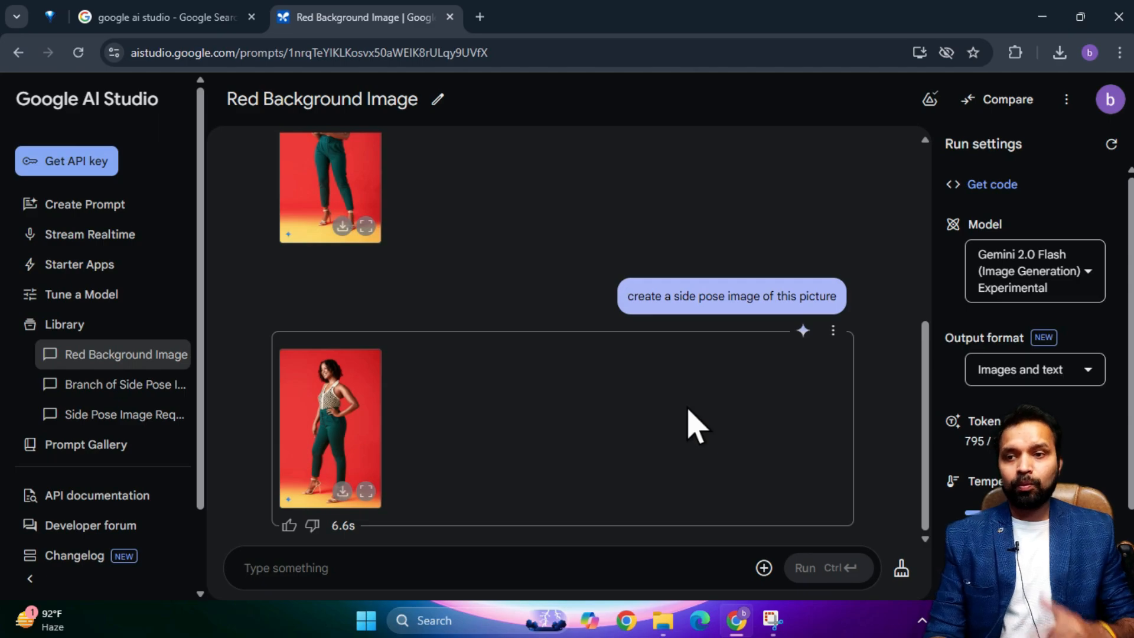
type("create")
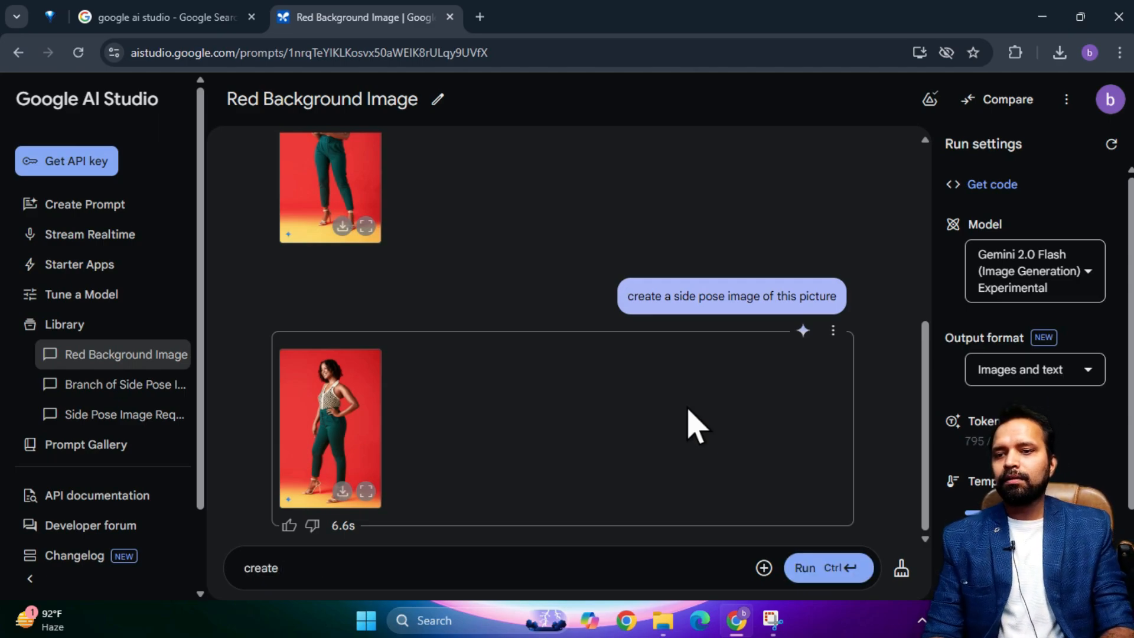
type(" stylish ")
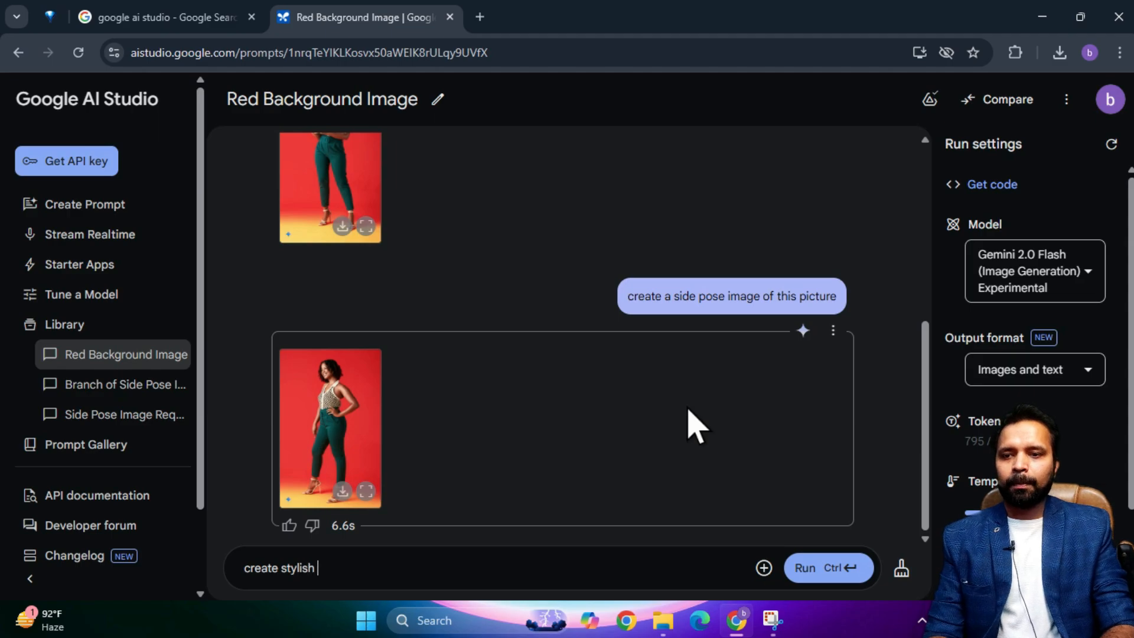
type("back pose of thi")
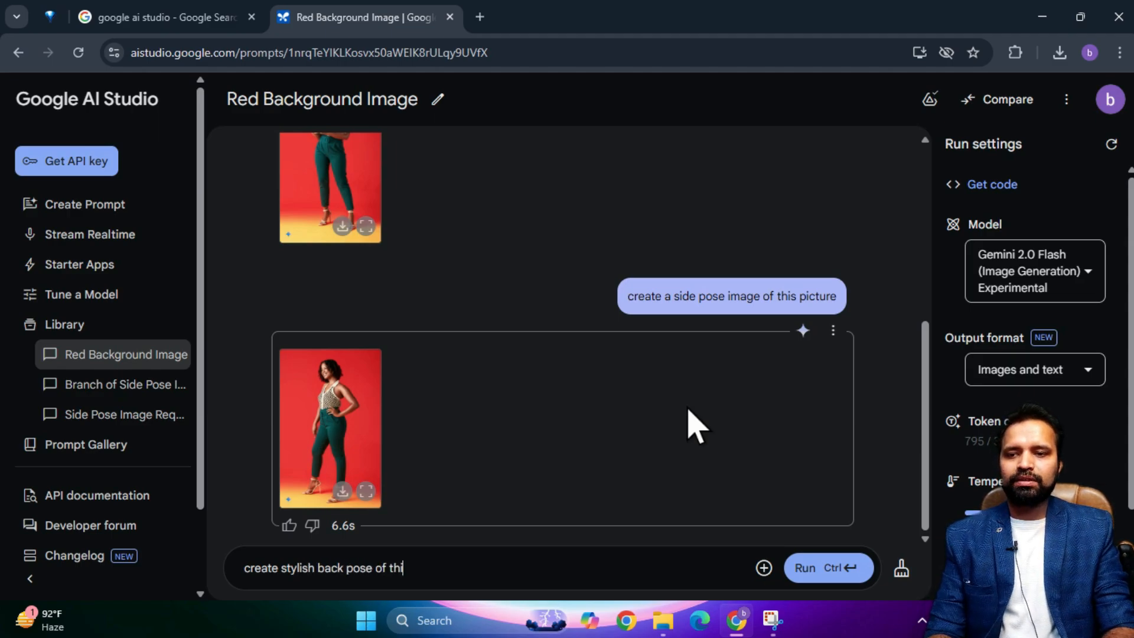
type("s image")
left_click(833, 568)
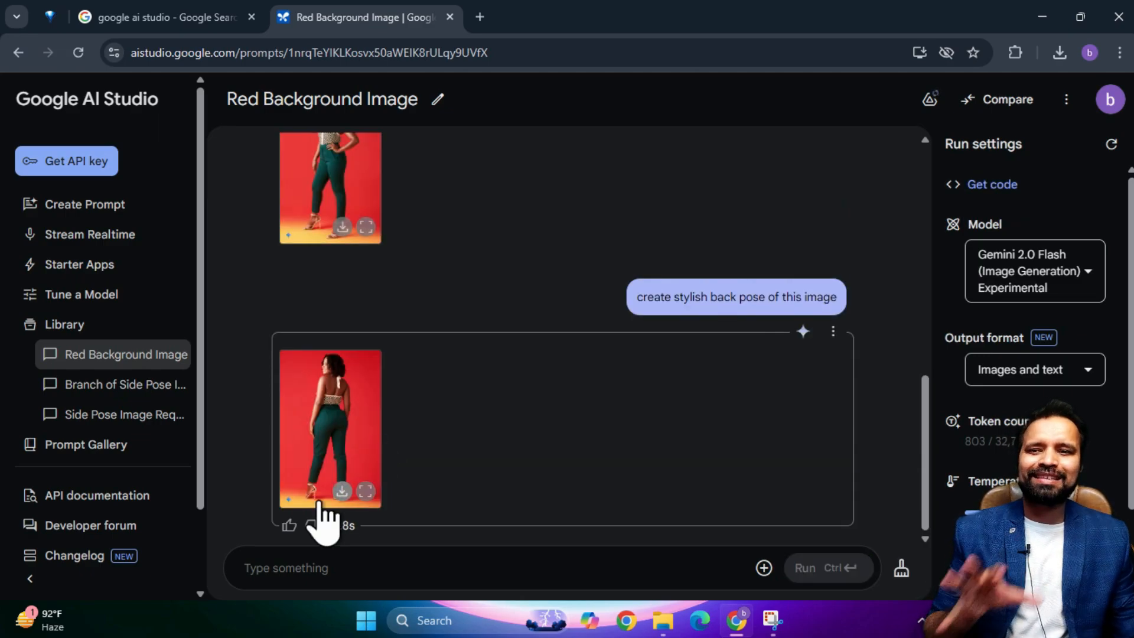
- Preview the back-pose image enlarged and review the generated images against the original photo in the conversation
left_click(366, 492)
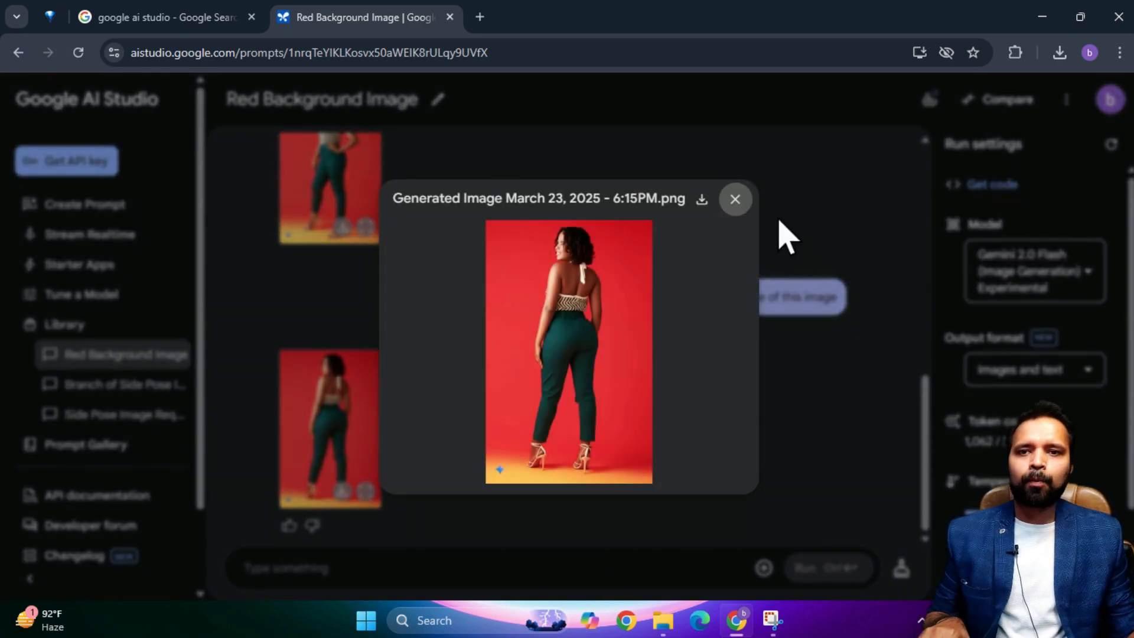
left_click(736, 201)
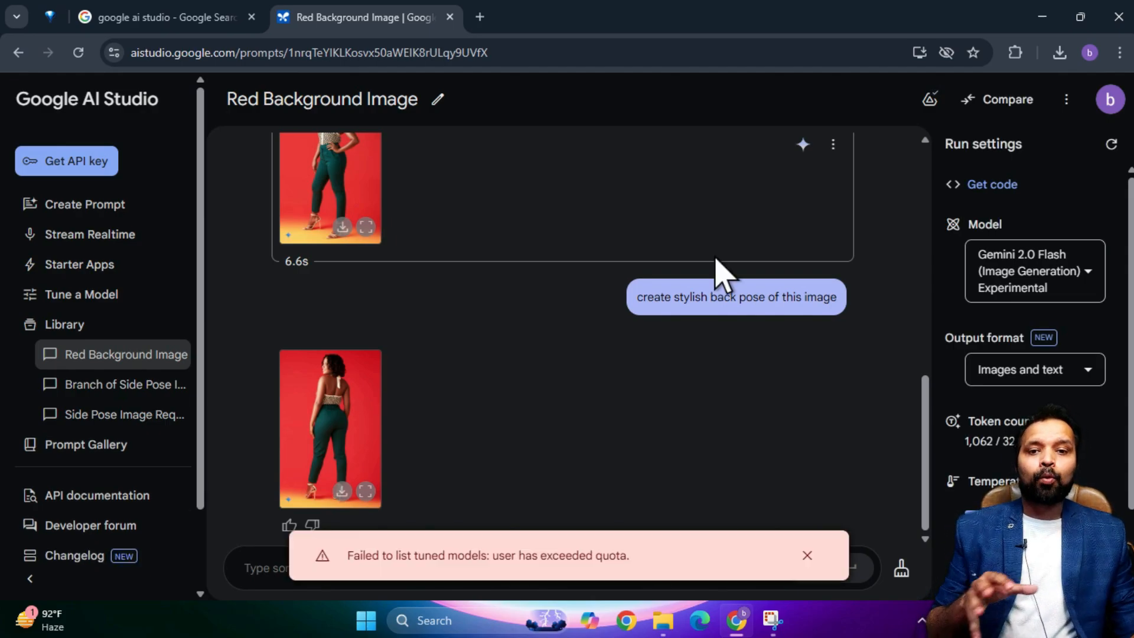
left_click(807, 556)
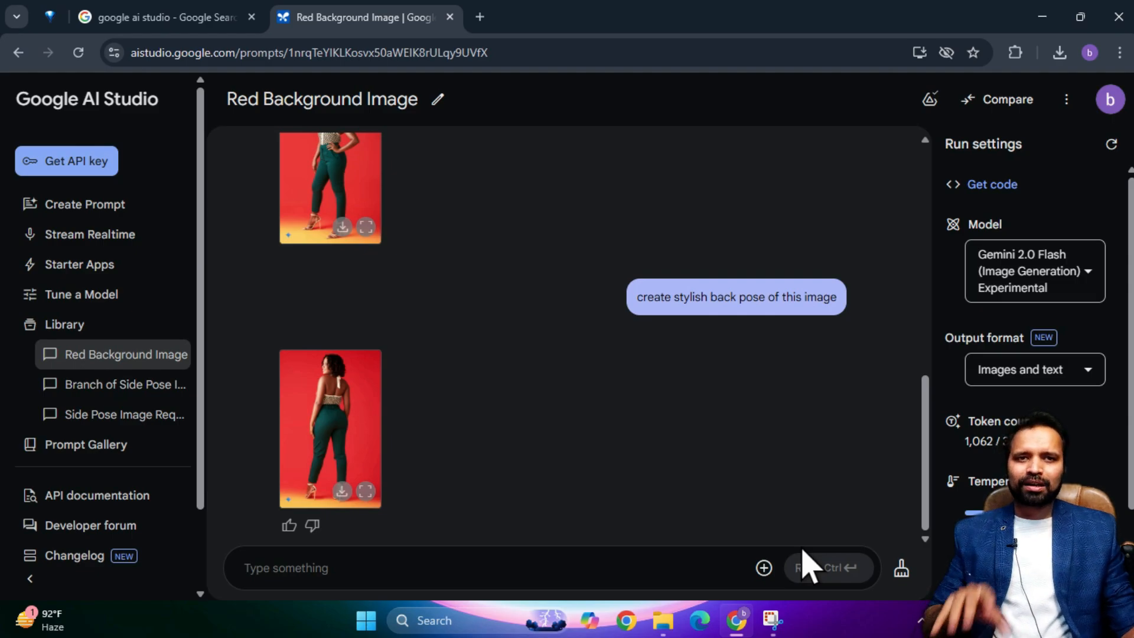
scroll(510, 369, "up", 5)
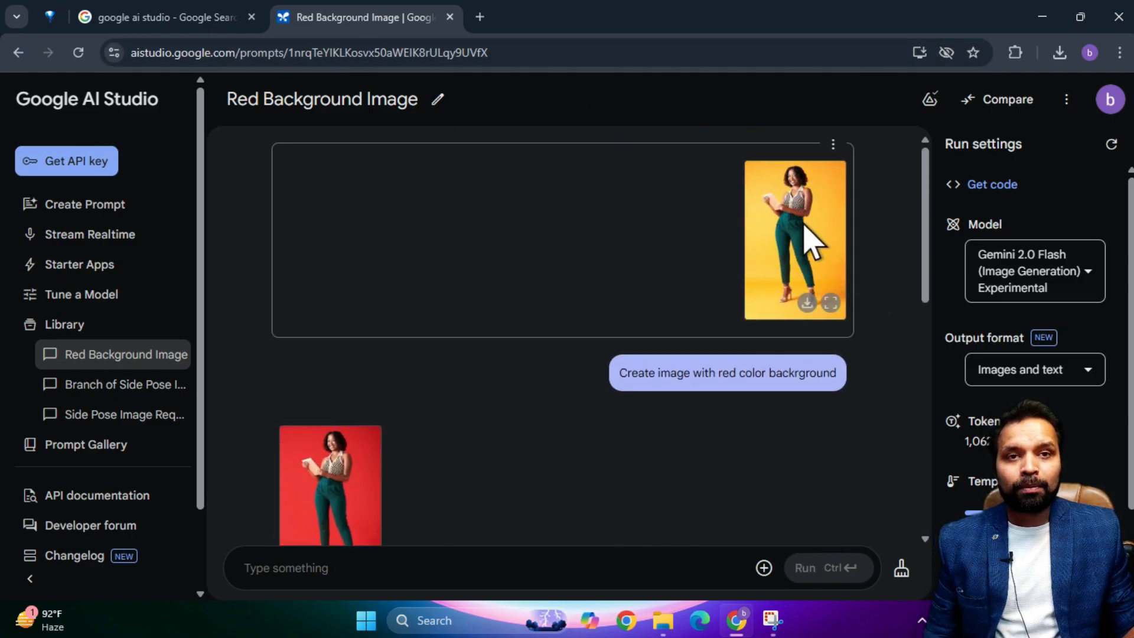
scroll(355, 397, "down", 10)
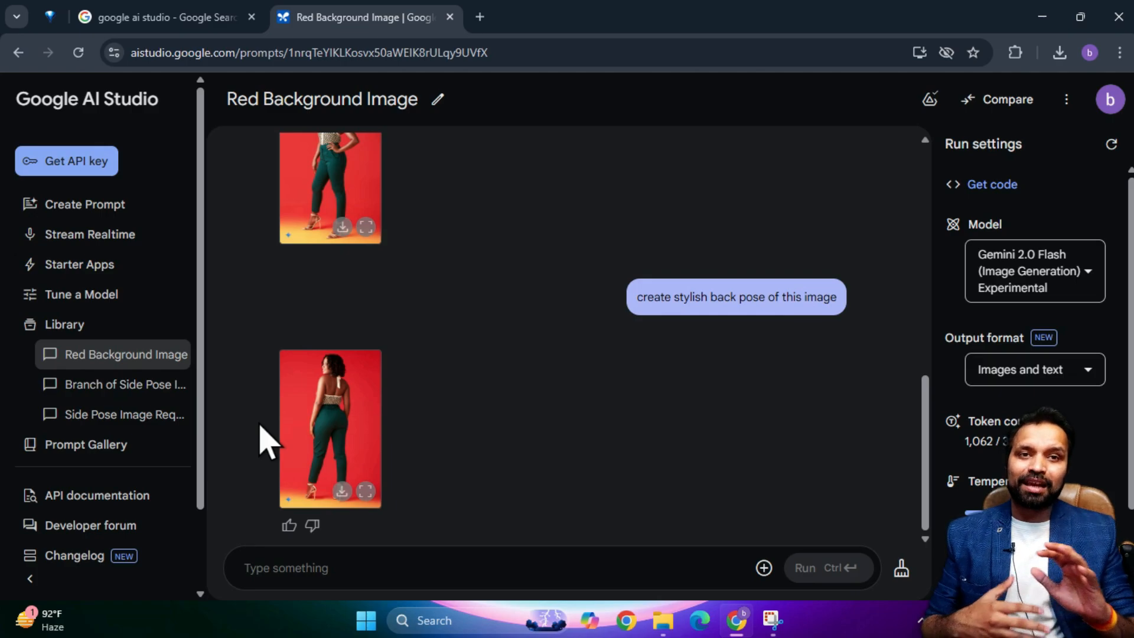
scroll(264, 440, "up", 6)
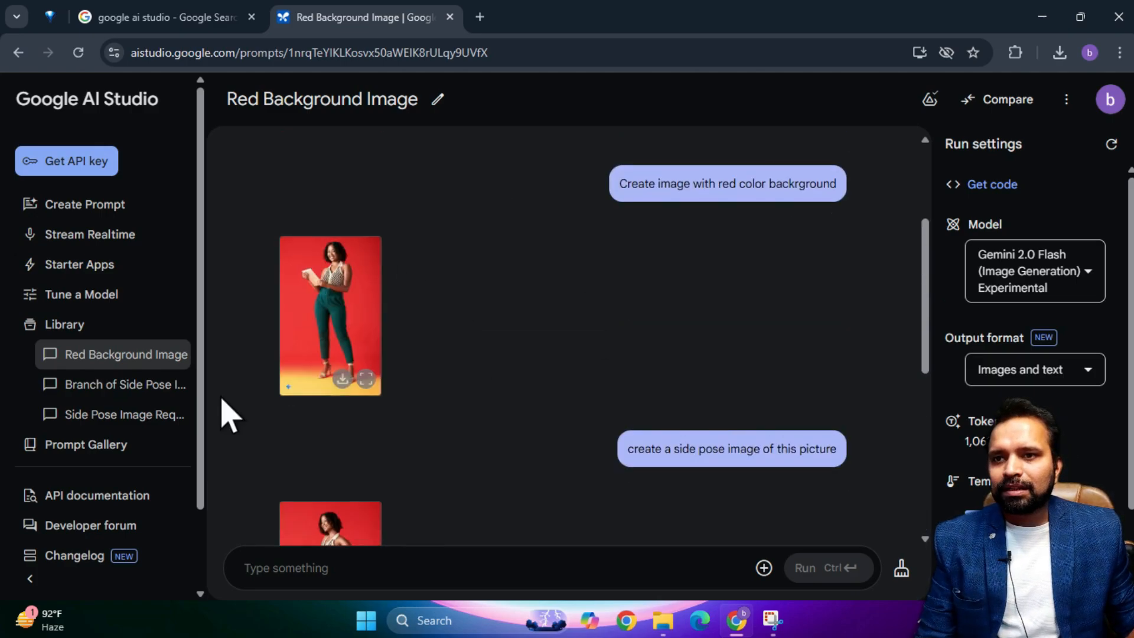
- Clear the current conversation and upload Image2 from the Images folder to the prompt
scroll(567, 355, "down", 6)
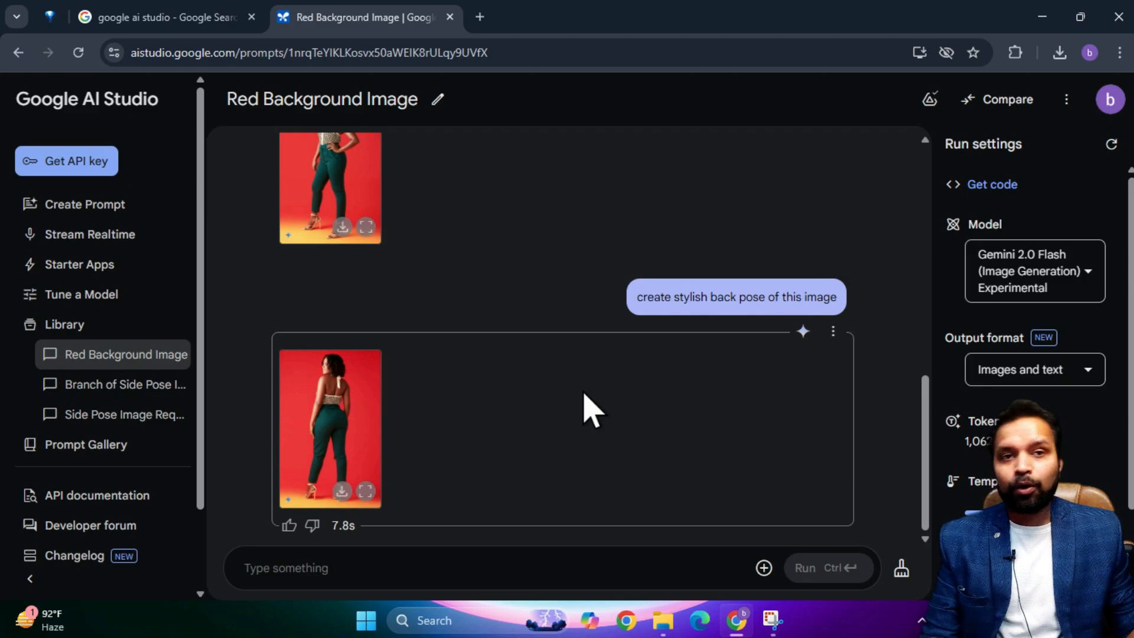
left_click(901, 568)
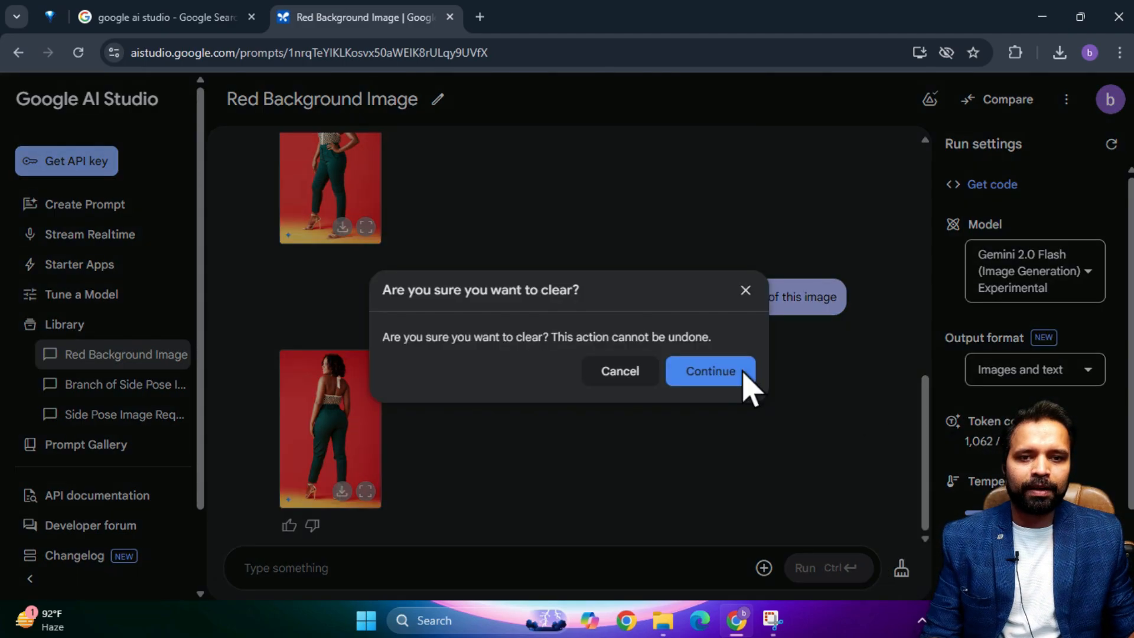
left_click(709, 372)
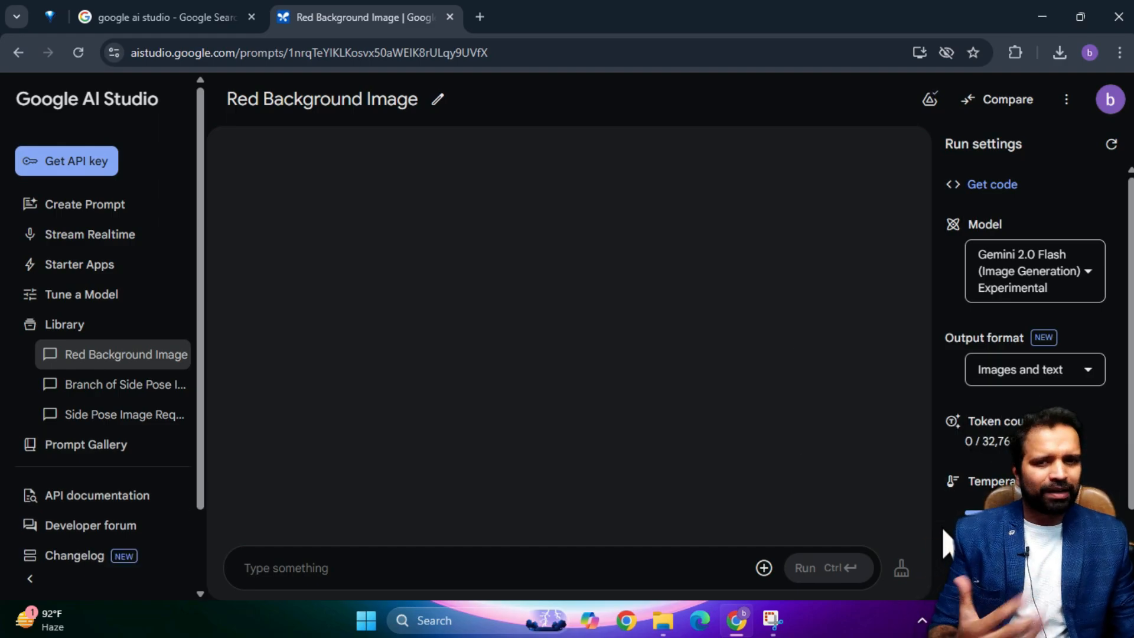
left_click(764, 567)
left_click(797, 408)
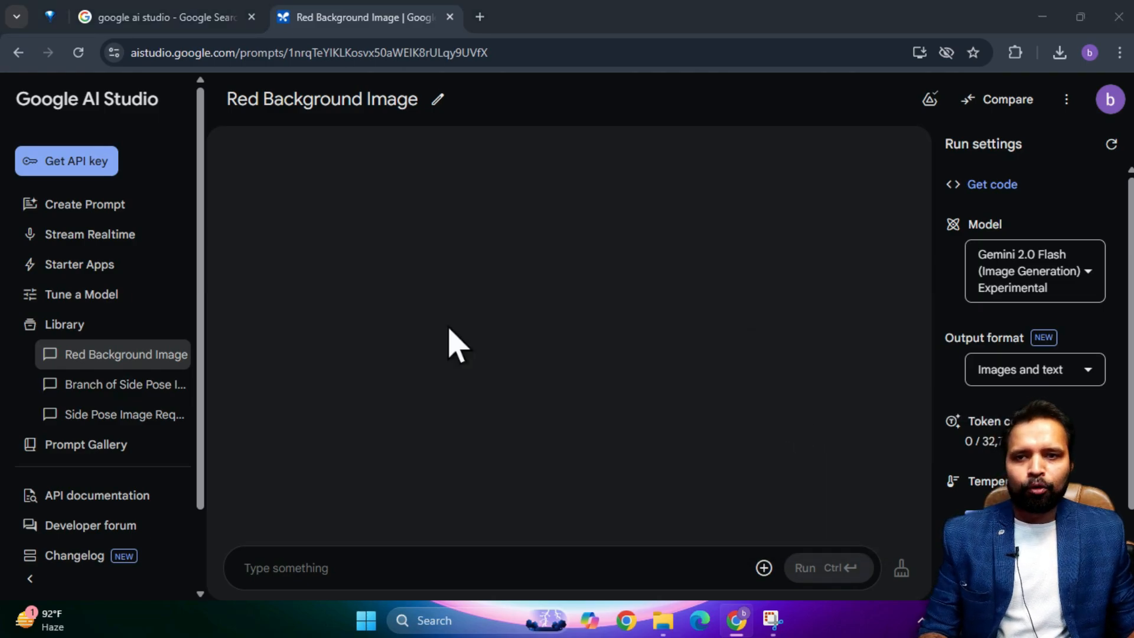
left_click(494, 170)
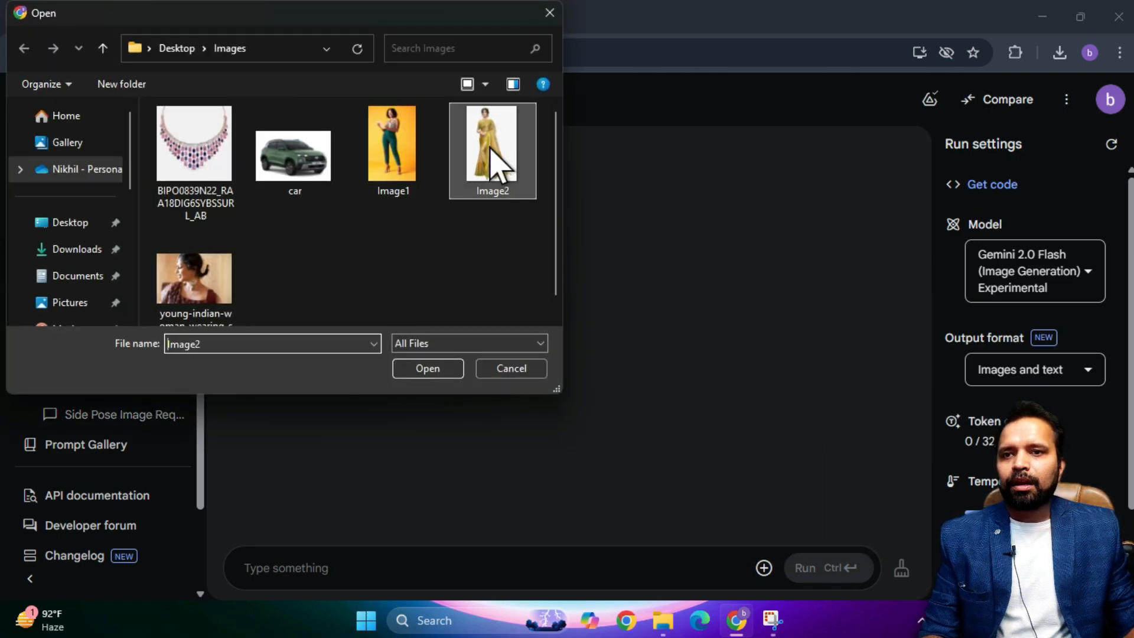
left_click(428, 368)
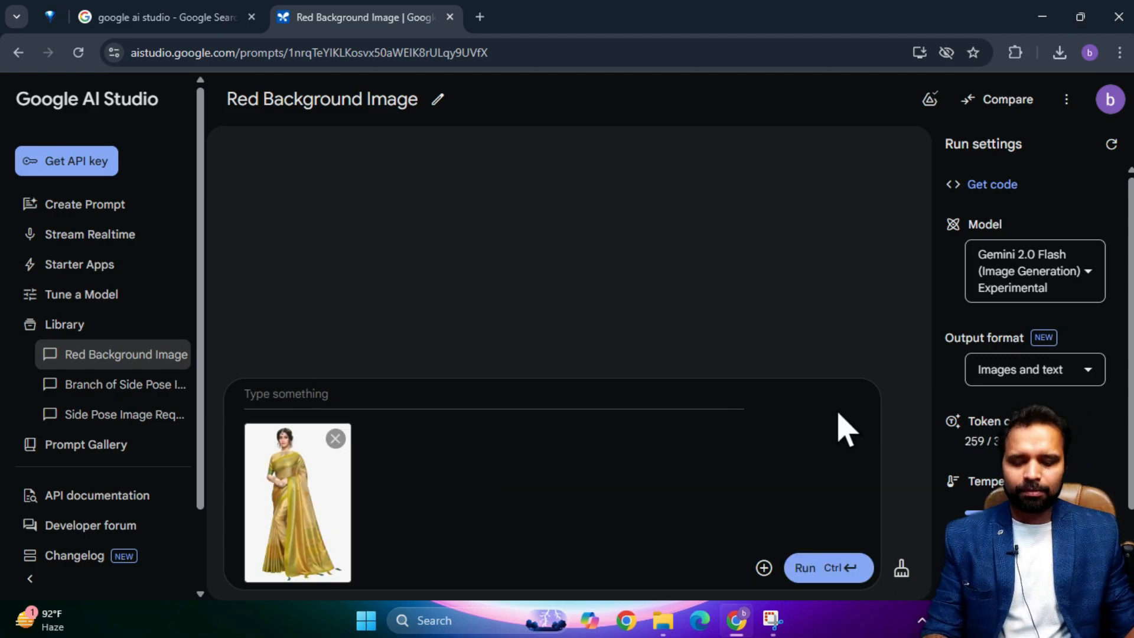
- Run the prompt "create side pose of this image" on the uploaded sari photo
type("create sid")
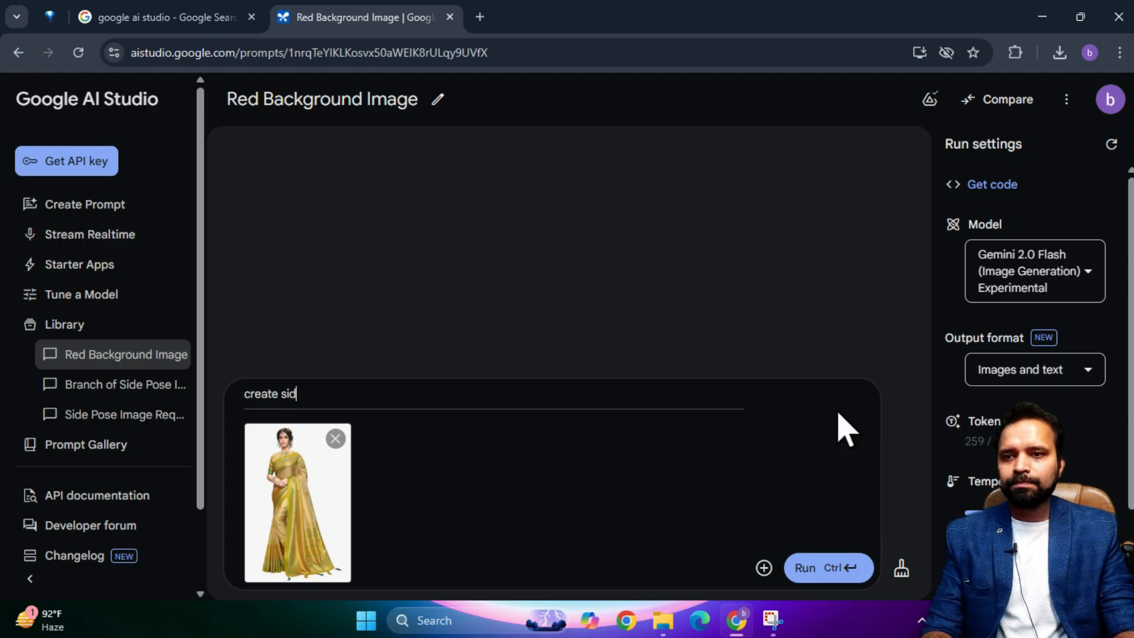
type("e pose of this ima")
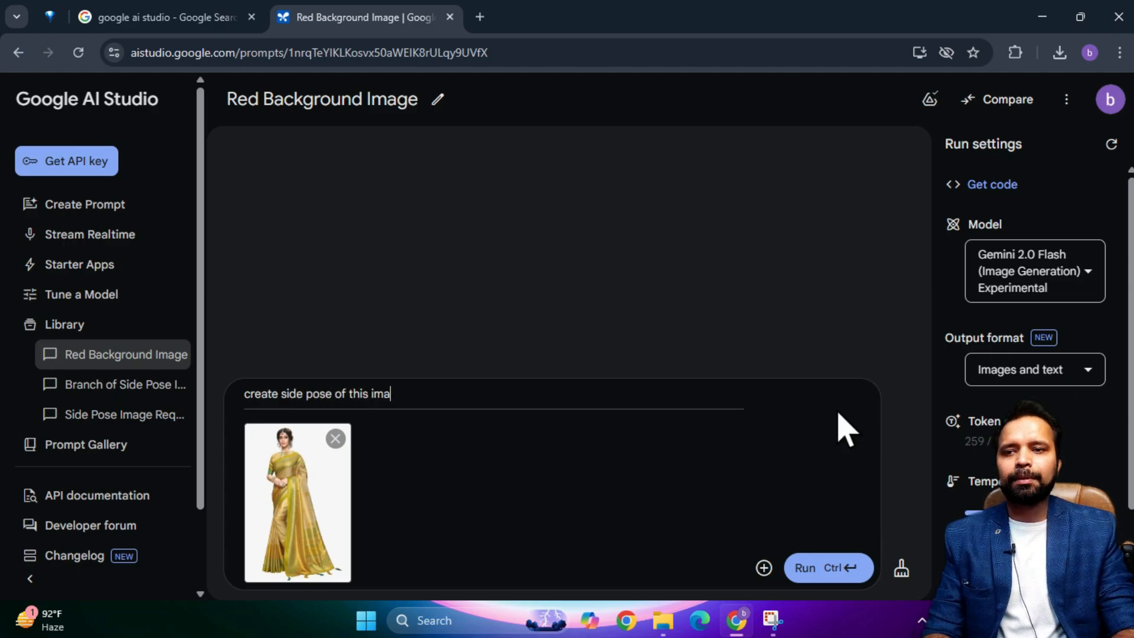
type("ge")
left_click(826, 578)
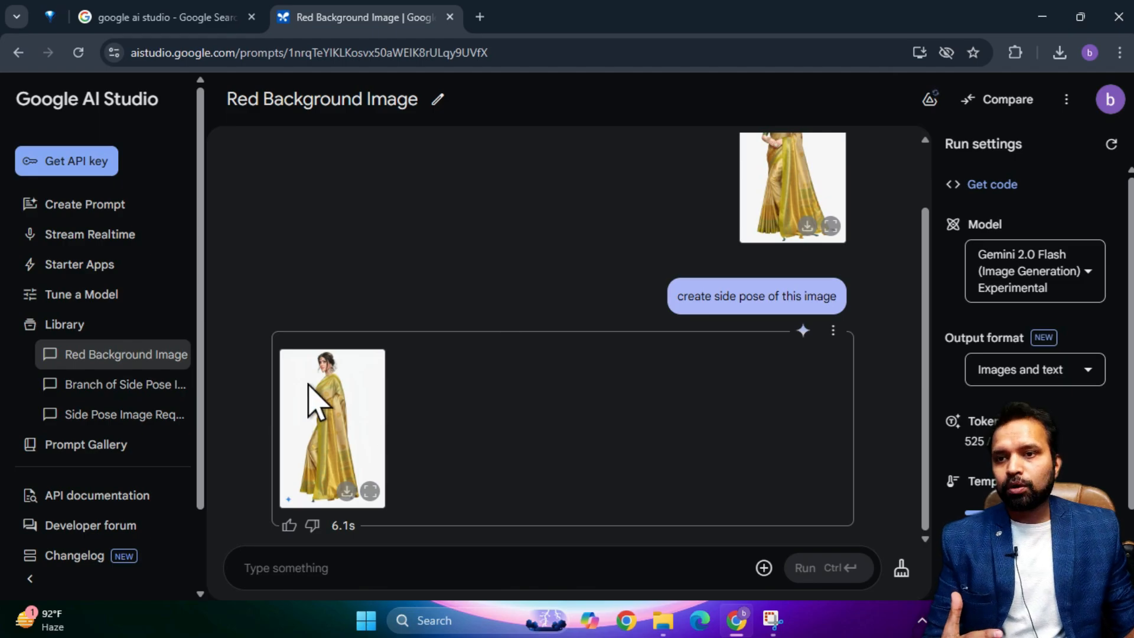
- Inspect the generated side-pose sari image enlarged and compare it with the original photo
left_click(370, 491)
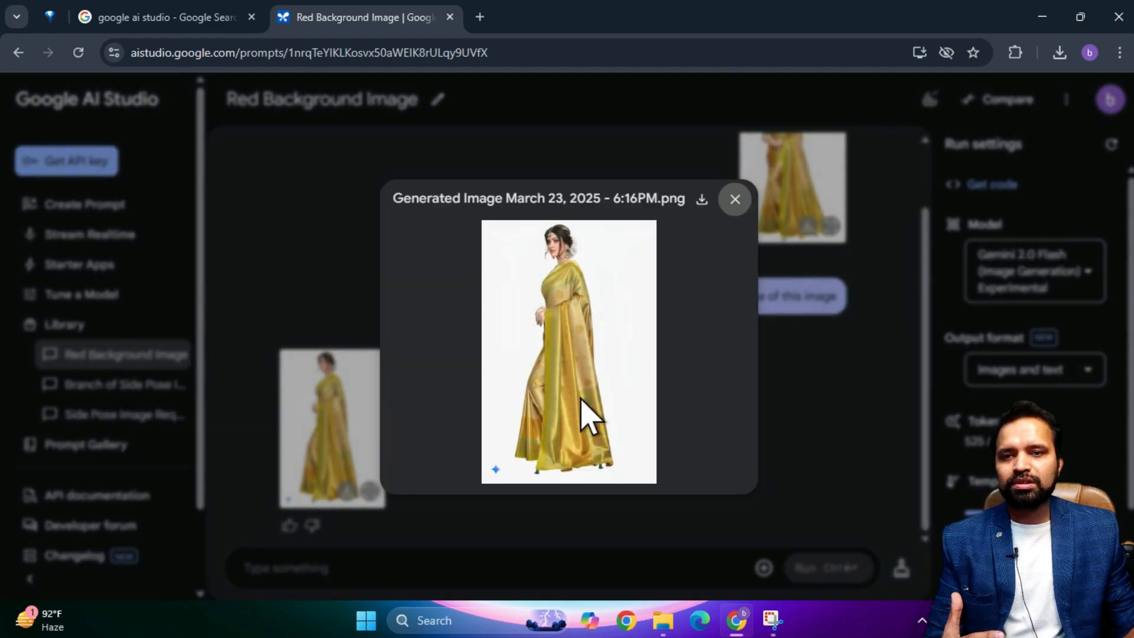
left_click(736, 199)
scroll(767, 307, "up", 1)
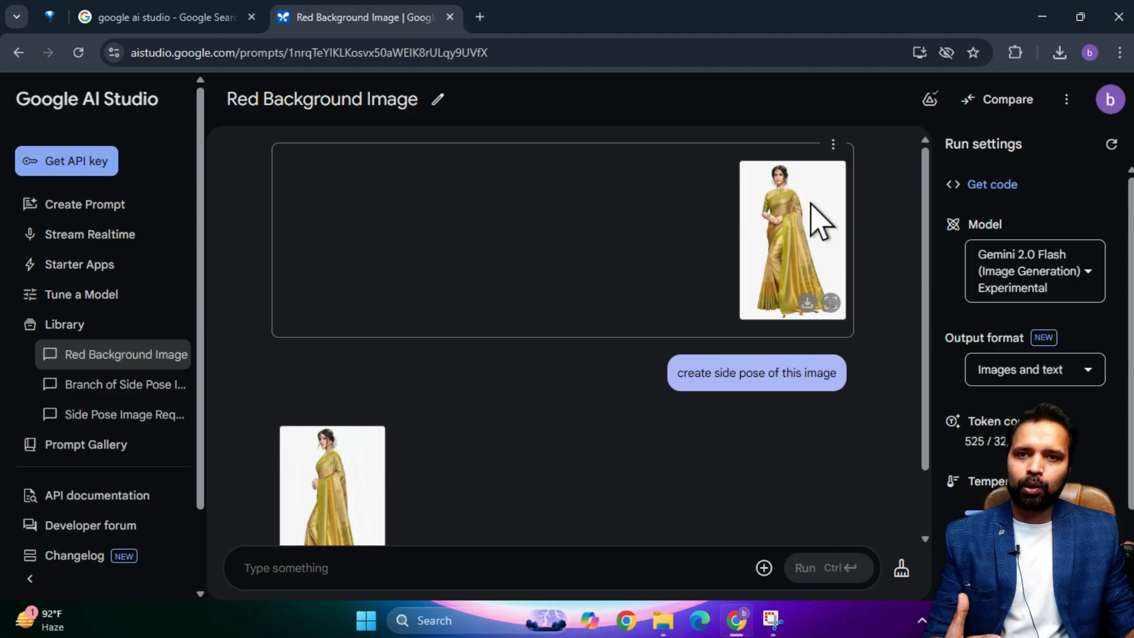
scroll(815, 219, "down", 1)
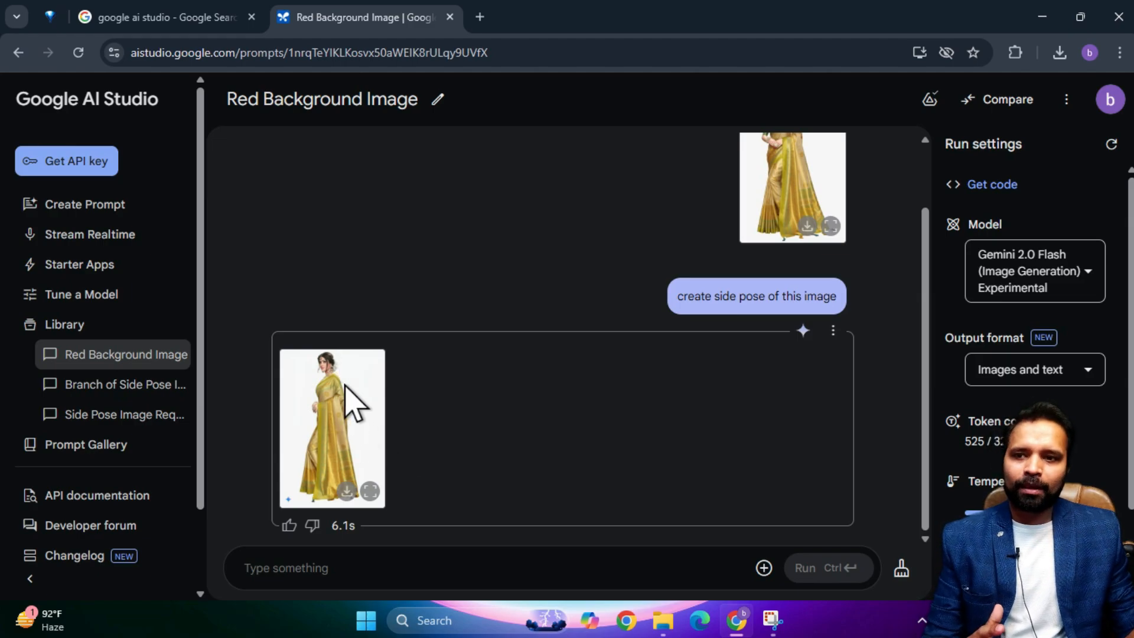
- Run the follow-up prompt "create a sitting pose of this image" and preview the generated image enlarged
left_click(429, 564)
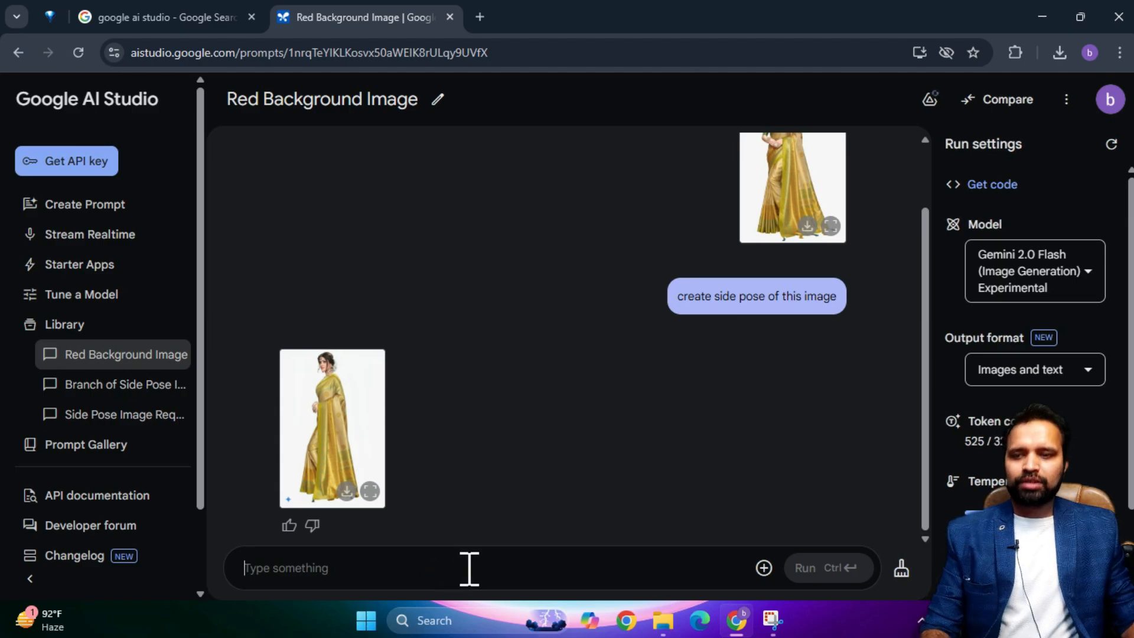
type("create a s")
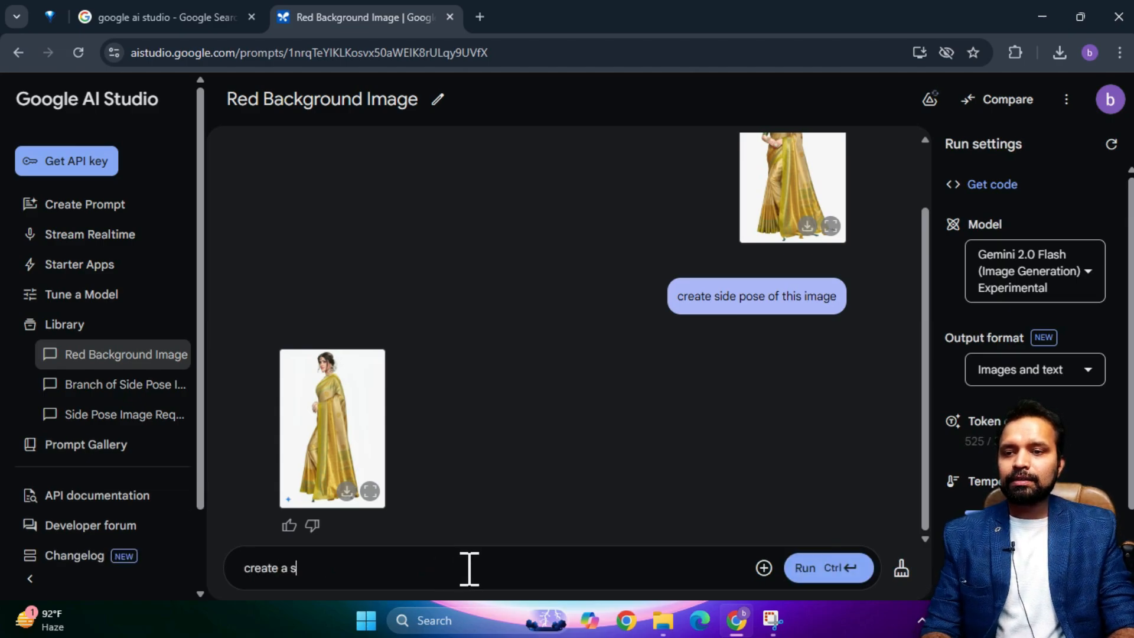
type("itting pose ")
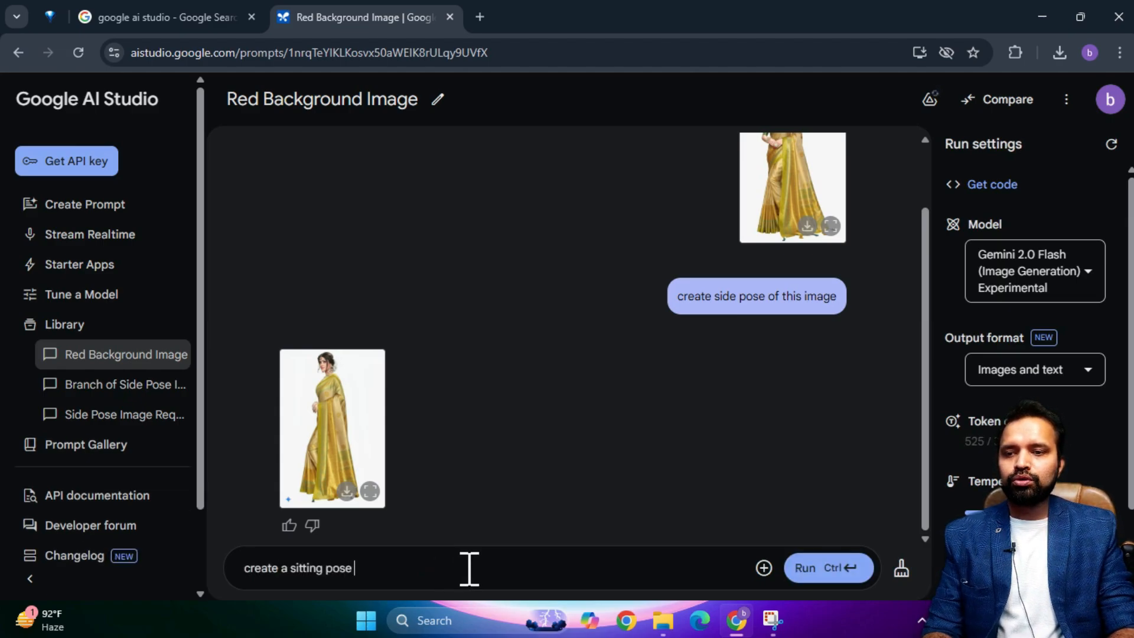
type("of this image")
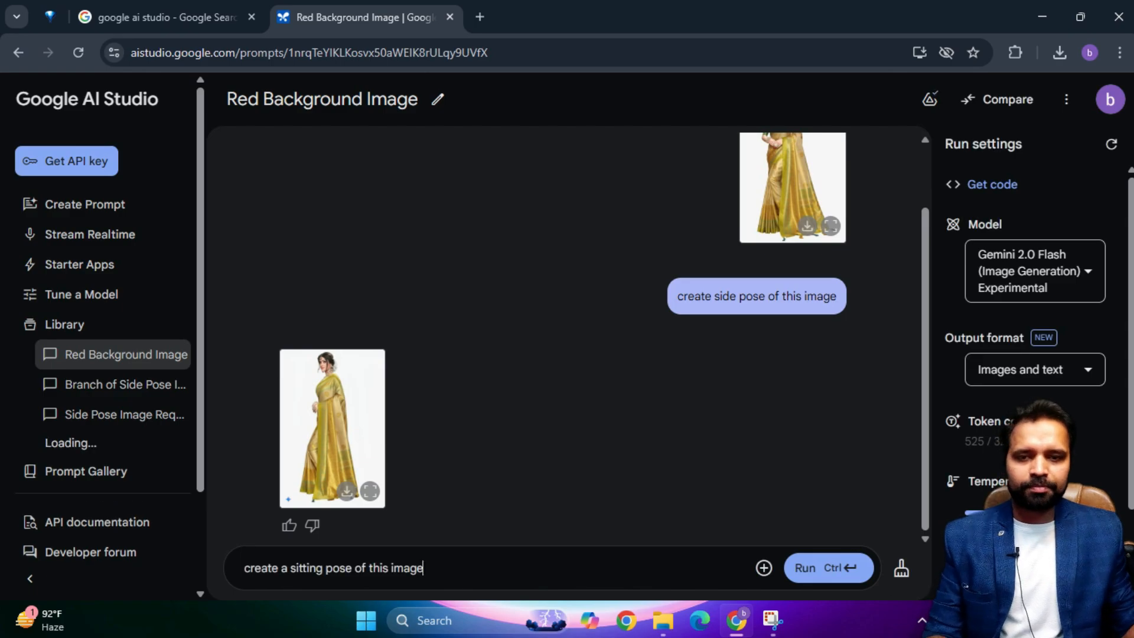
left_click(804, 567)
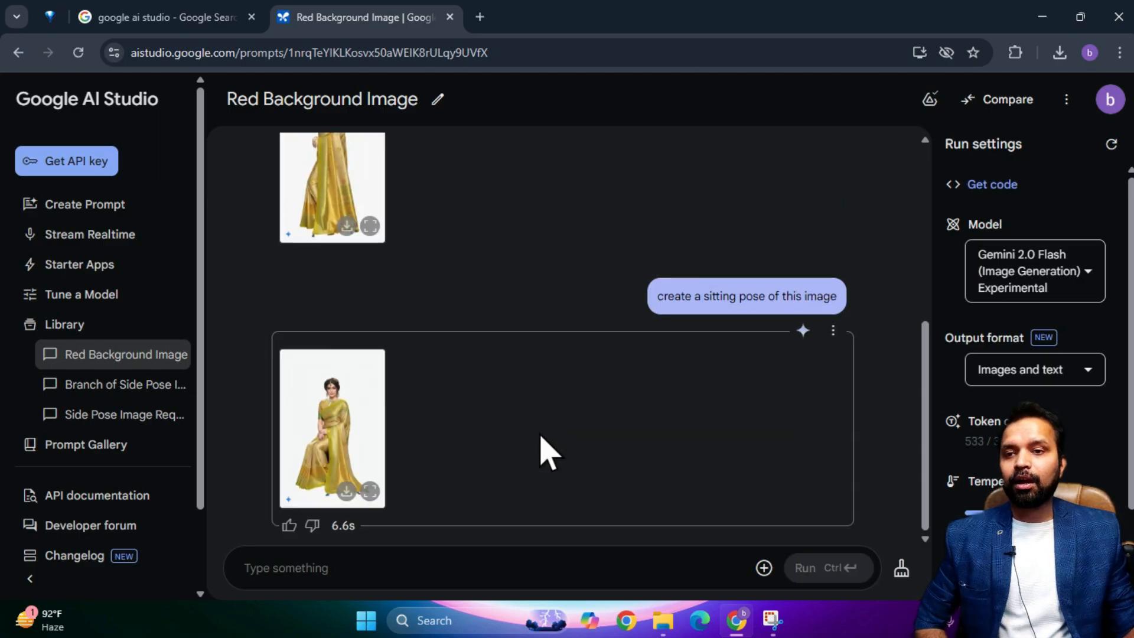
left_click(369, 491)
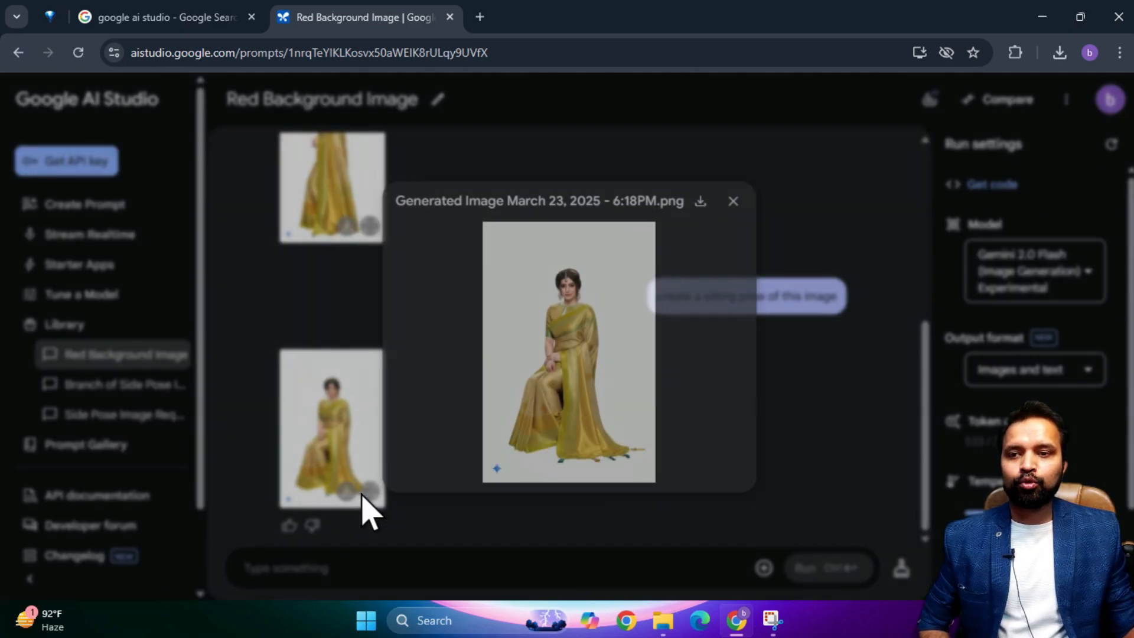
left_click(735, 201)
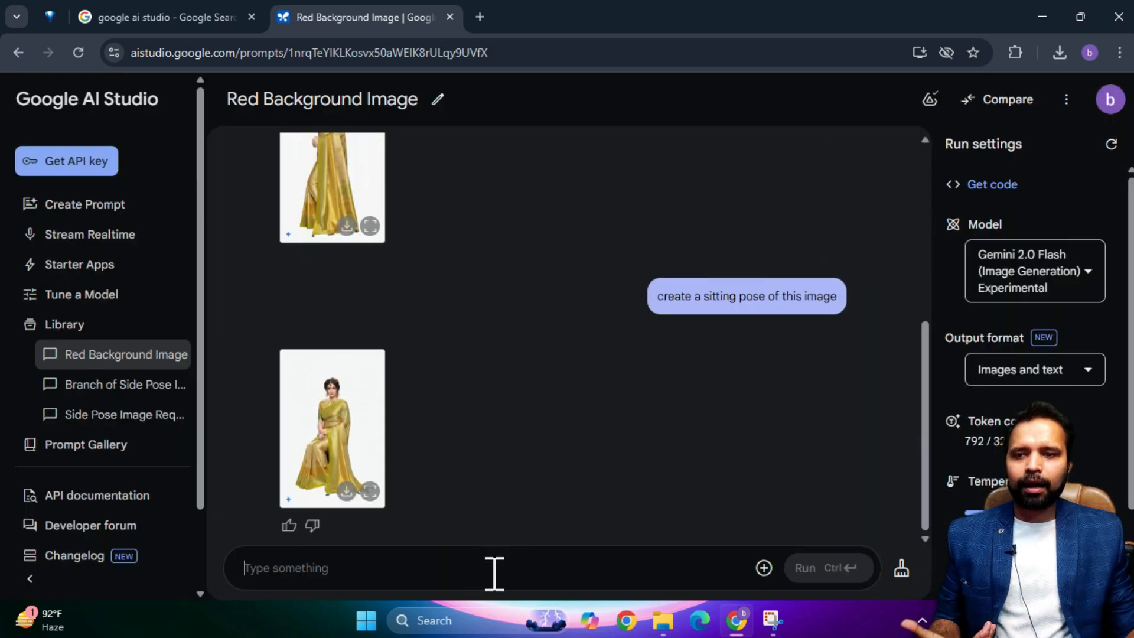
- Run the follow-up prompt "create a sitting on flood image of this picture" and preview the generated image enlarged
type("cr")
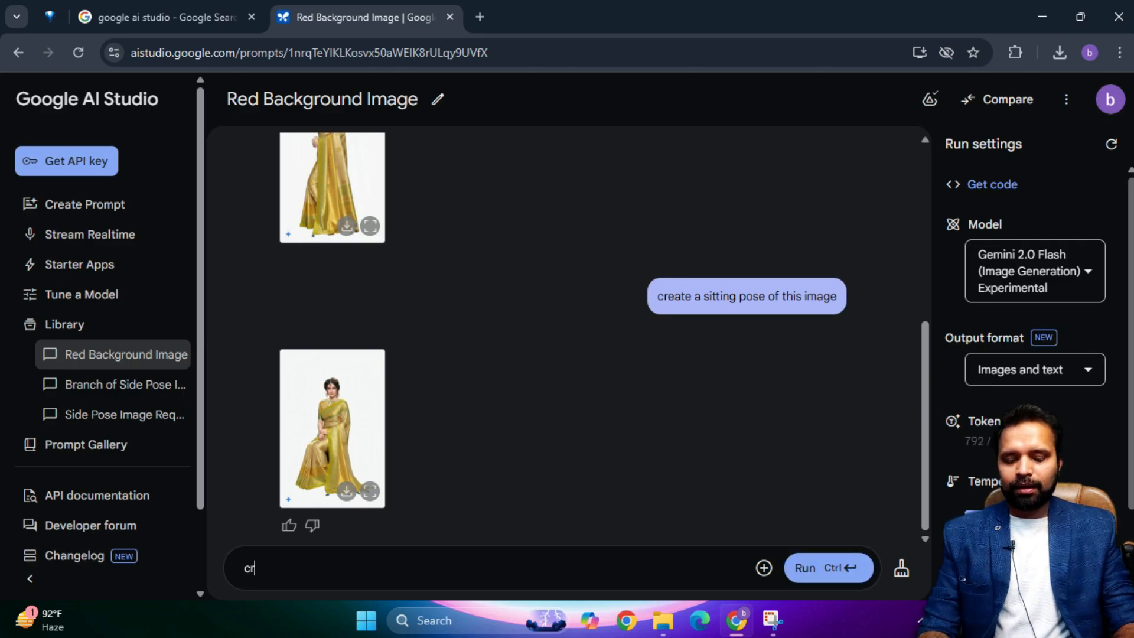
type("eate a sittin")
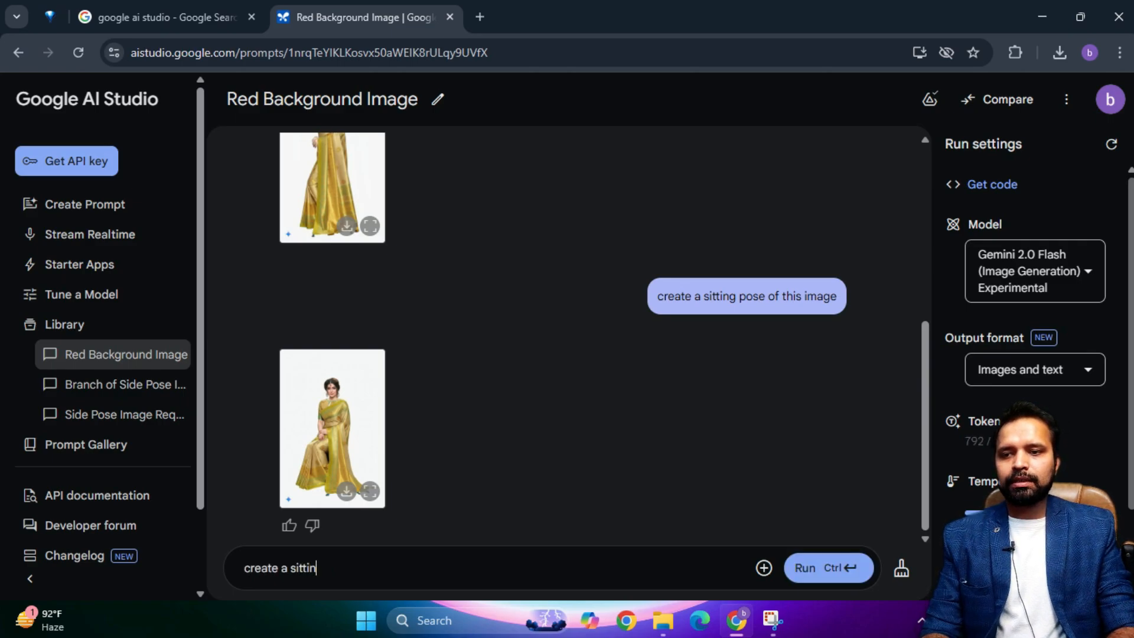
type("g on flood ")
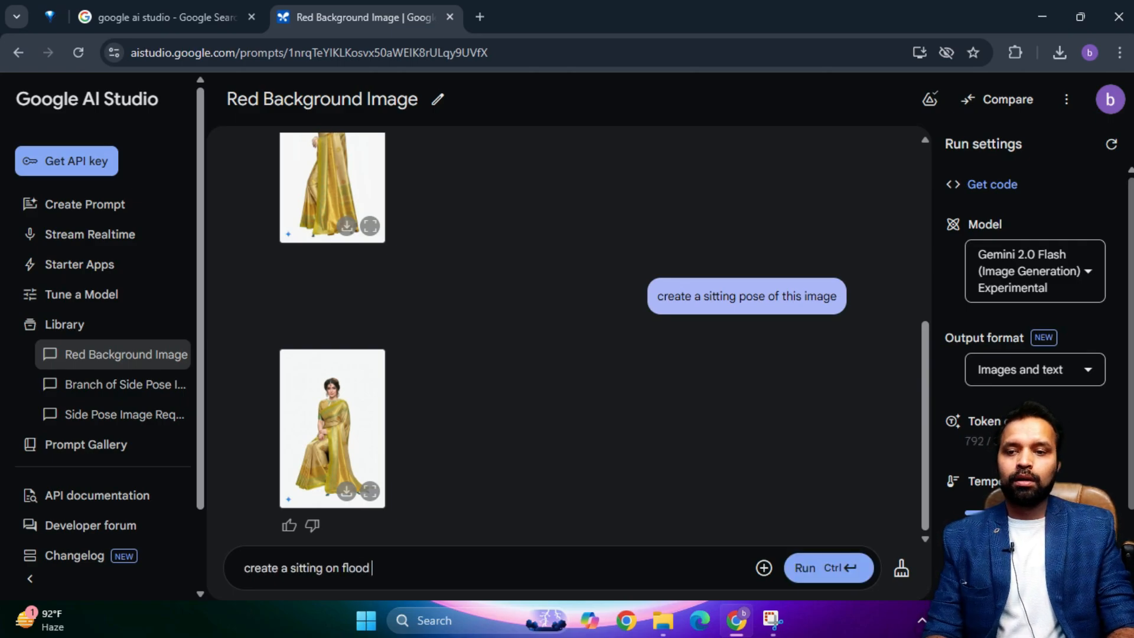
type("image of this picture")
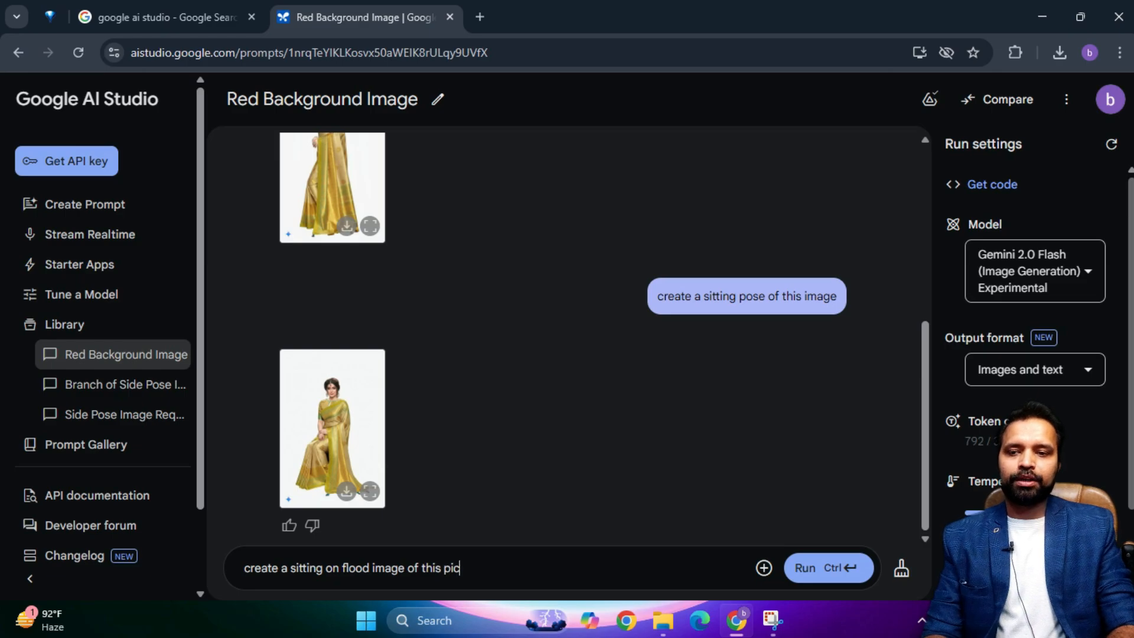
left_click(833, 568)
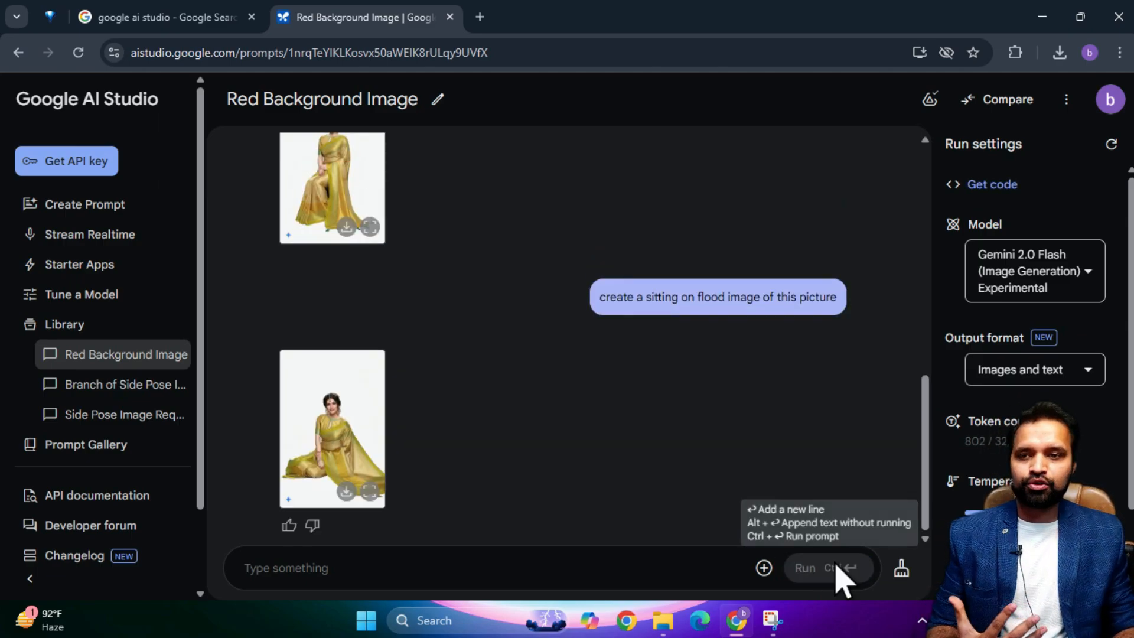
left_click(369, 491)
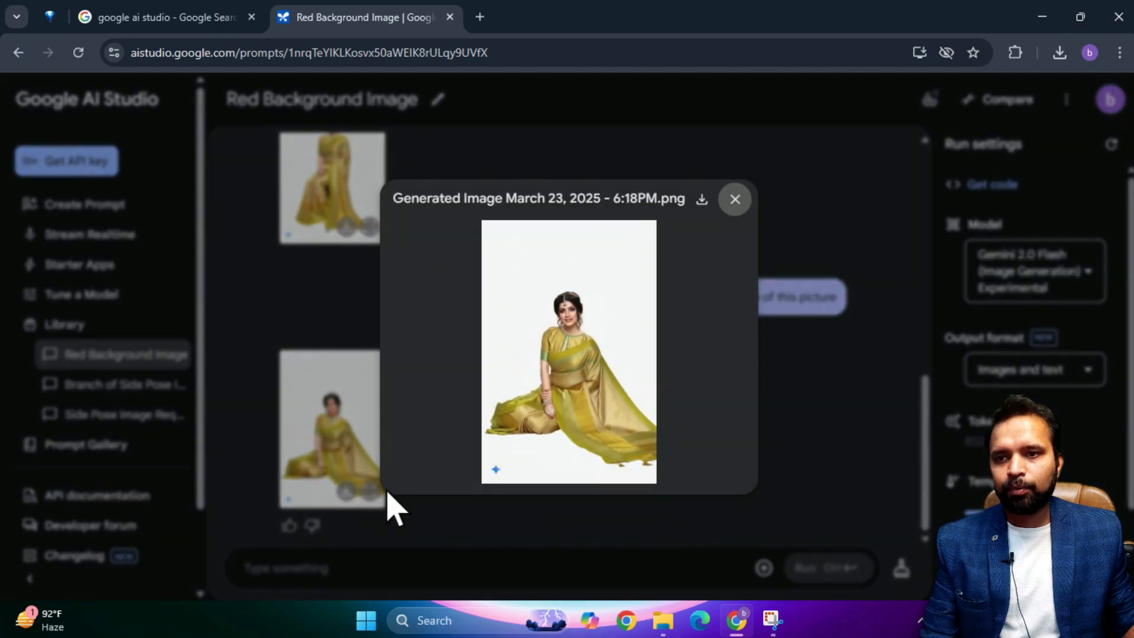
left_click(732, 202)
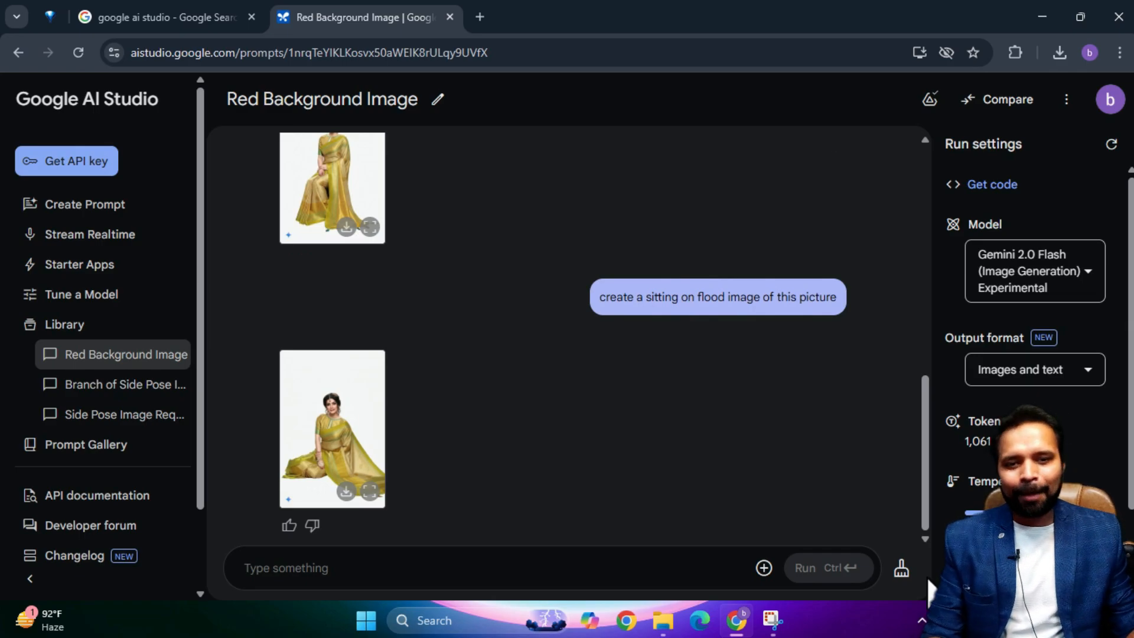
- Clear the conversation and upload both the young Indian woman photo and the BIPO0839N22 necklace image from the Images folder
left_click(902, 568)
left_click(694, 373)
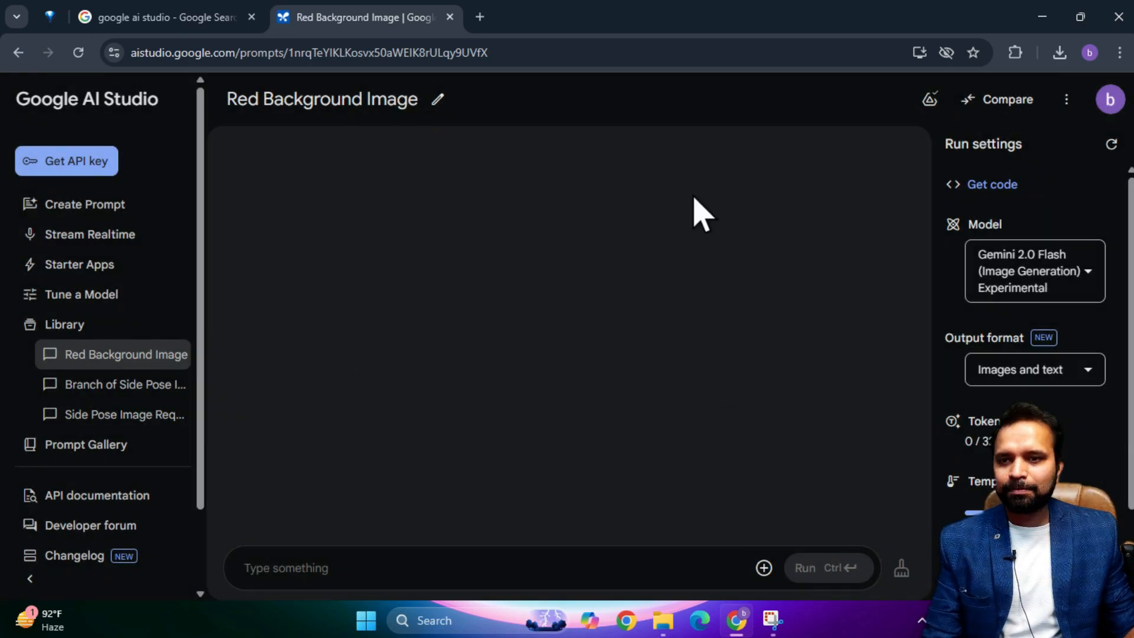
left_click(763, 568)
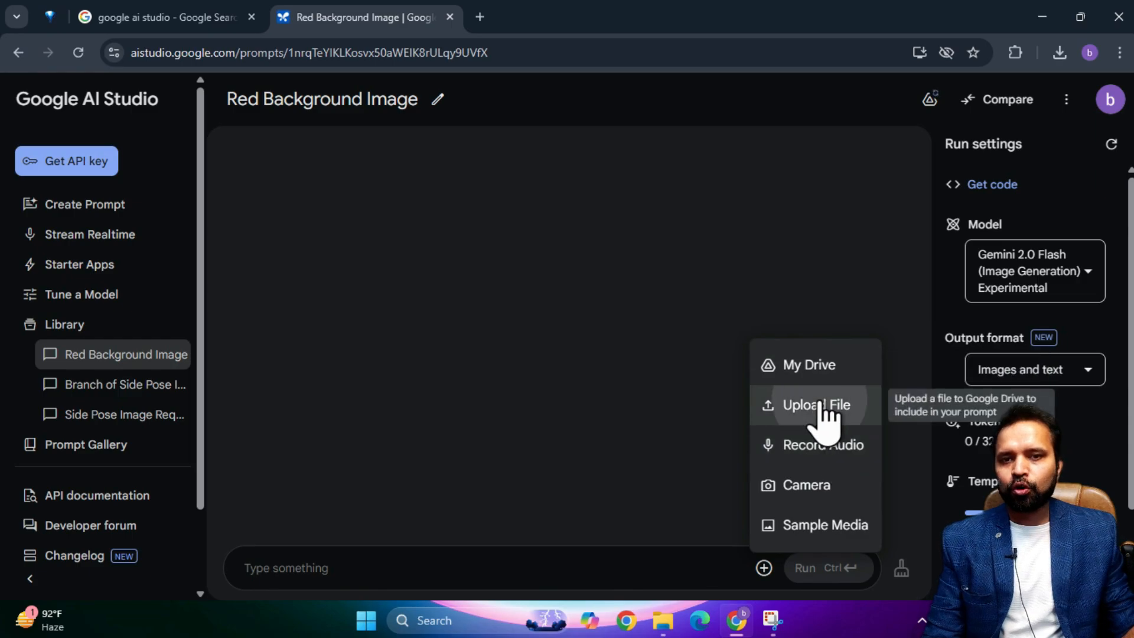
left_click(822, 406)
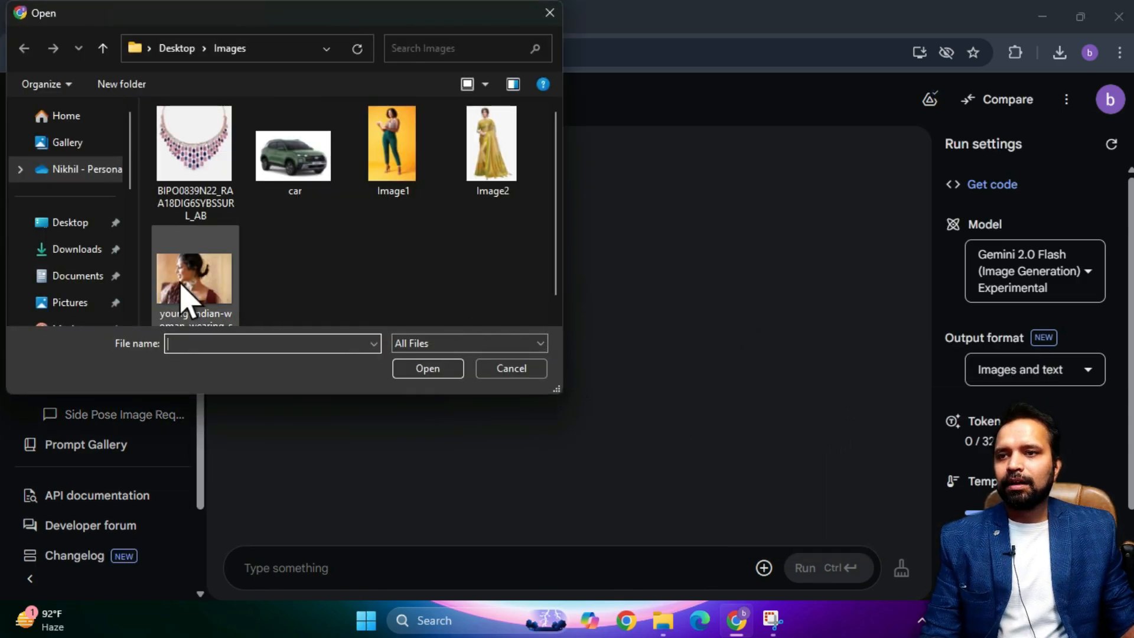
left_click(185, 289)
left_click(184, 151, "ctrl")
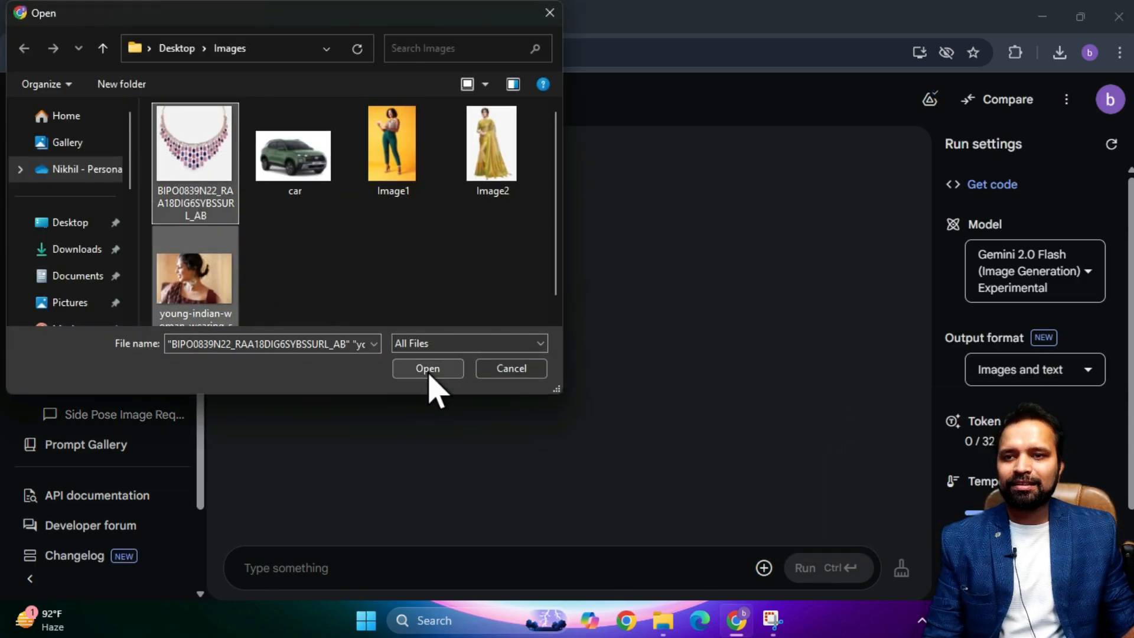
left_click(429, 371)
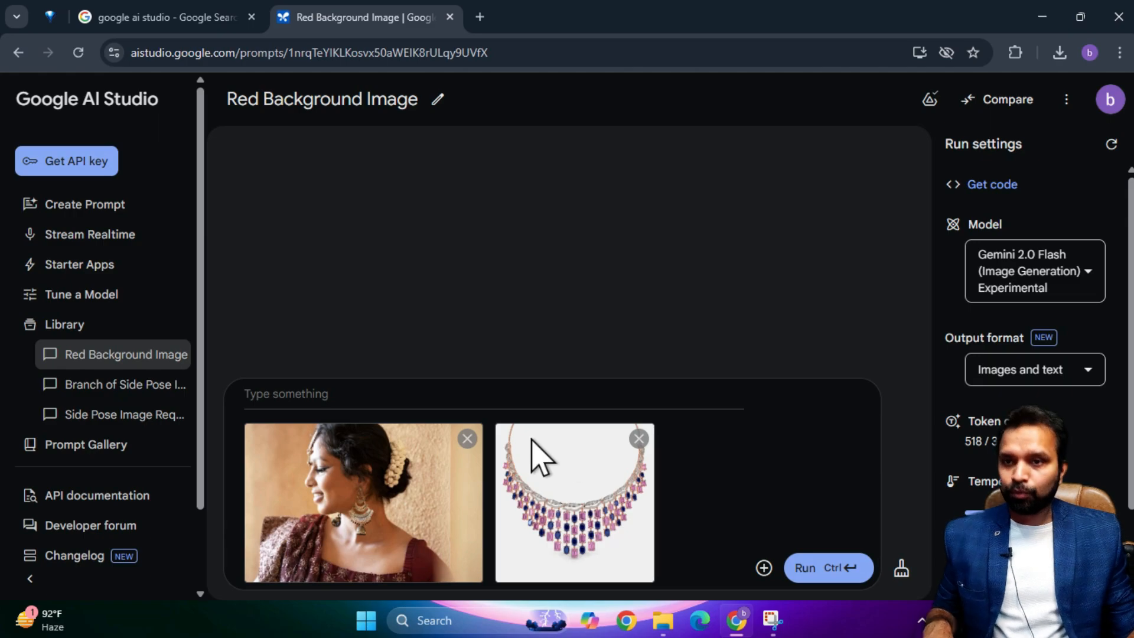
- Run the prompt "is lady ko ye jewellery pehnaye" on the uploaded woman and necklace images
left_click(375, 399)
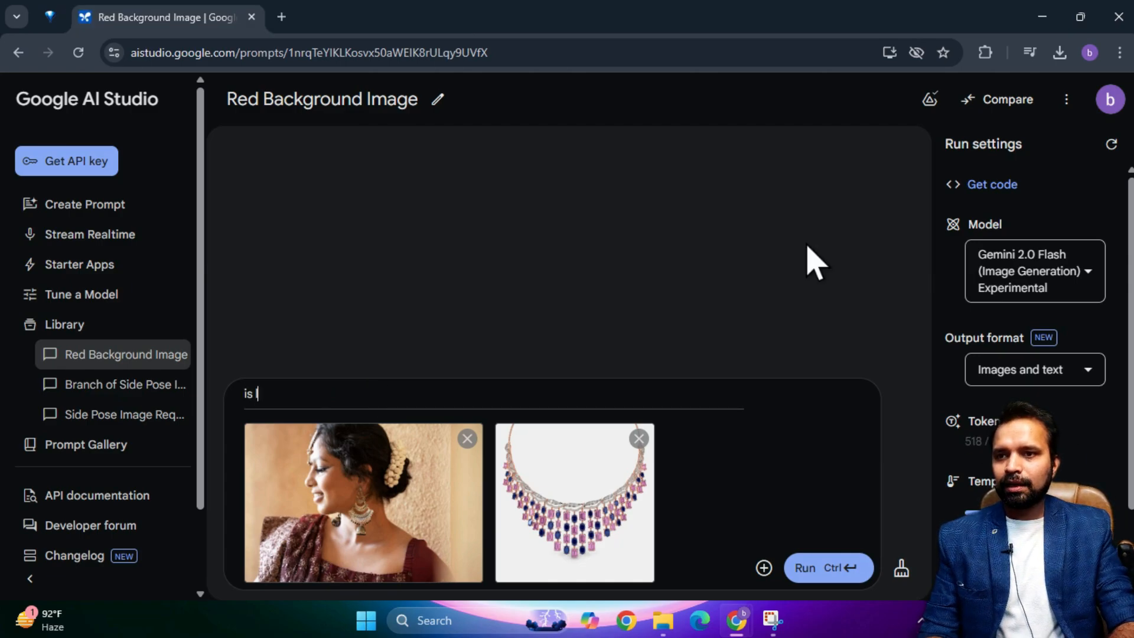
type("lady ko ye jw")
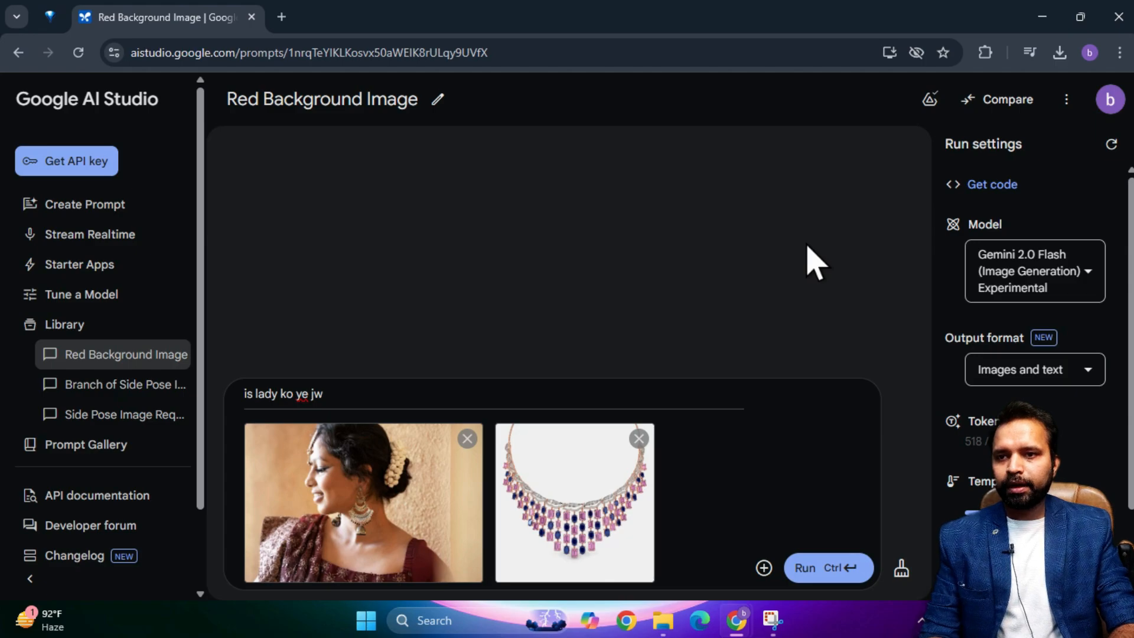
key("BackSpace")
type("ewellery pehnaye")
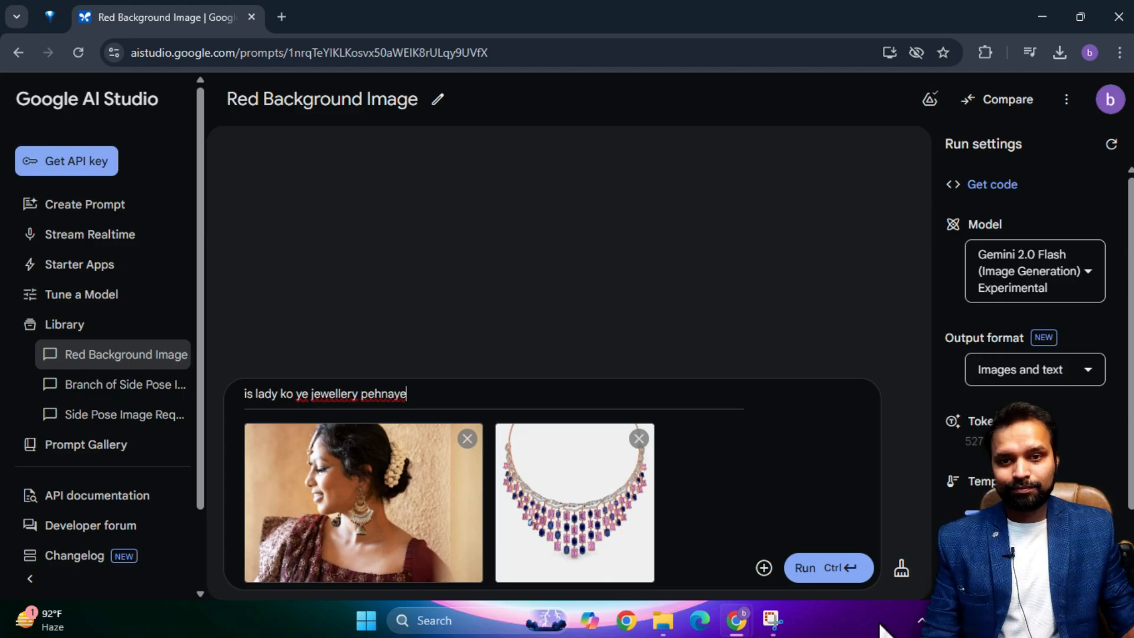
left_click(821, 568)
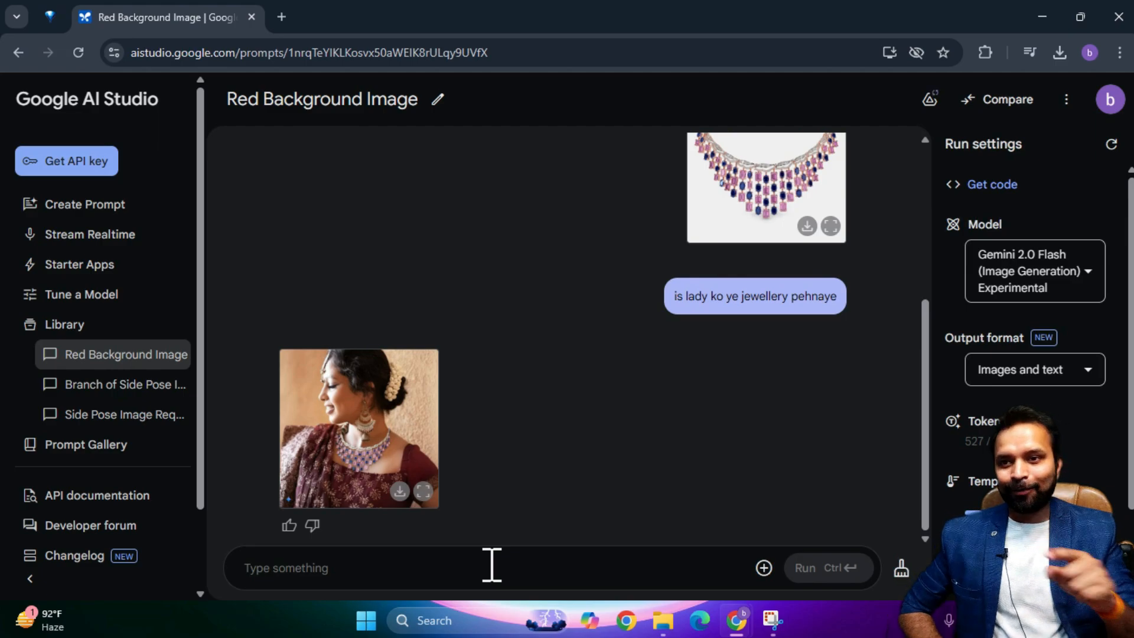
- Preview the generated image of the woman wearing the necklace enlarged, and clear the conversation
left_click(423, 491)
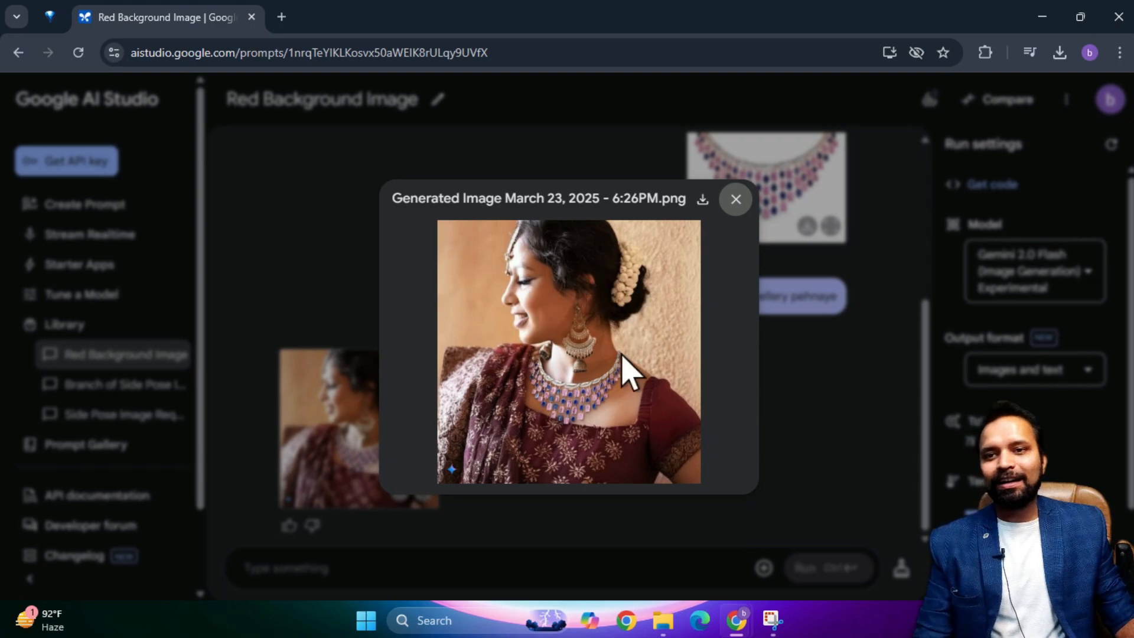
left_click(735, 199)
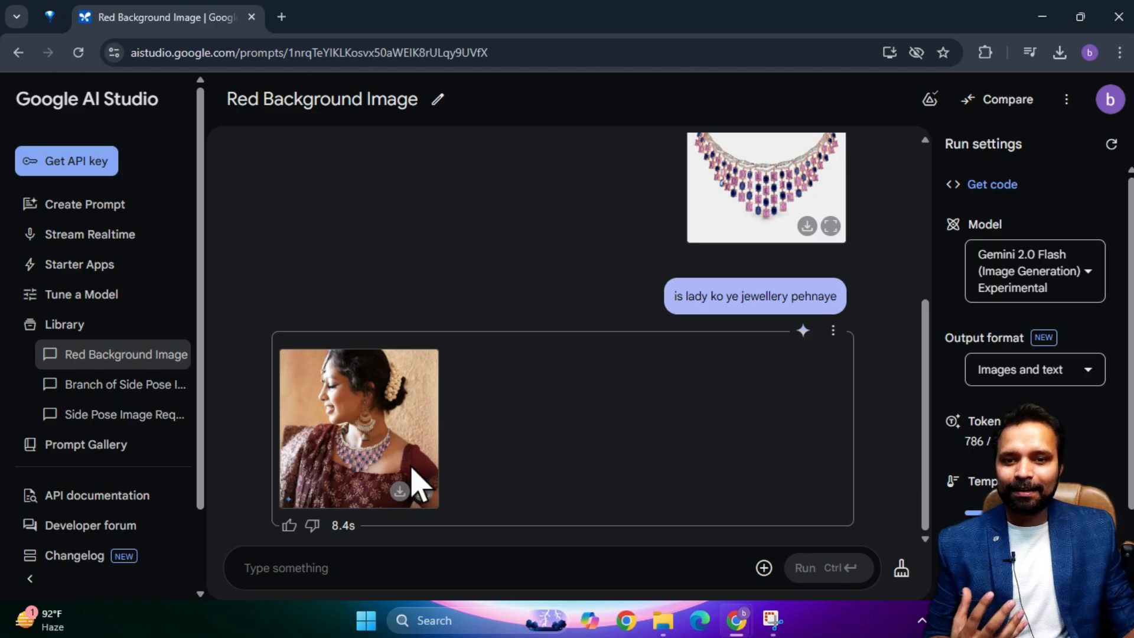
left_click(763, 568)
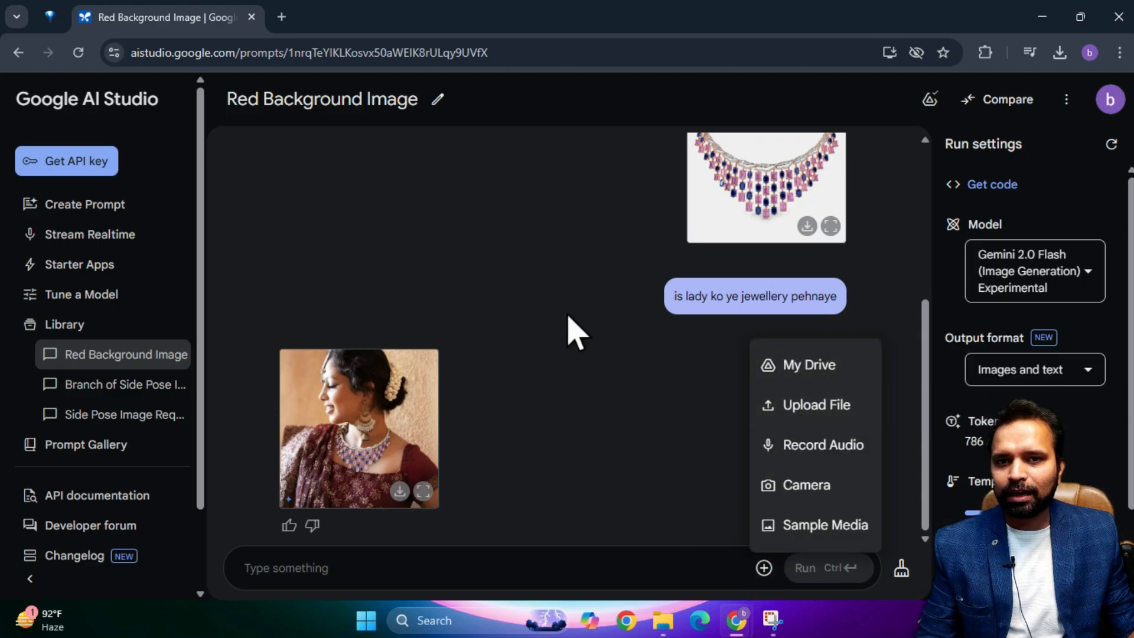
left_click(625, 393)
left_click(900, 567)
left_click(747, 377)
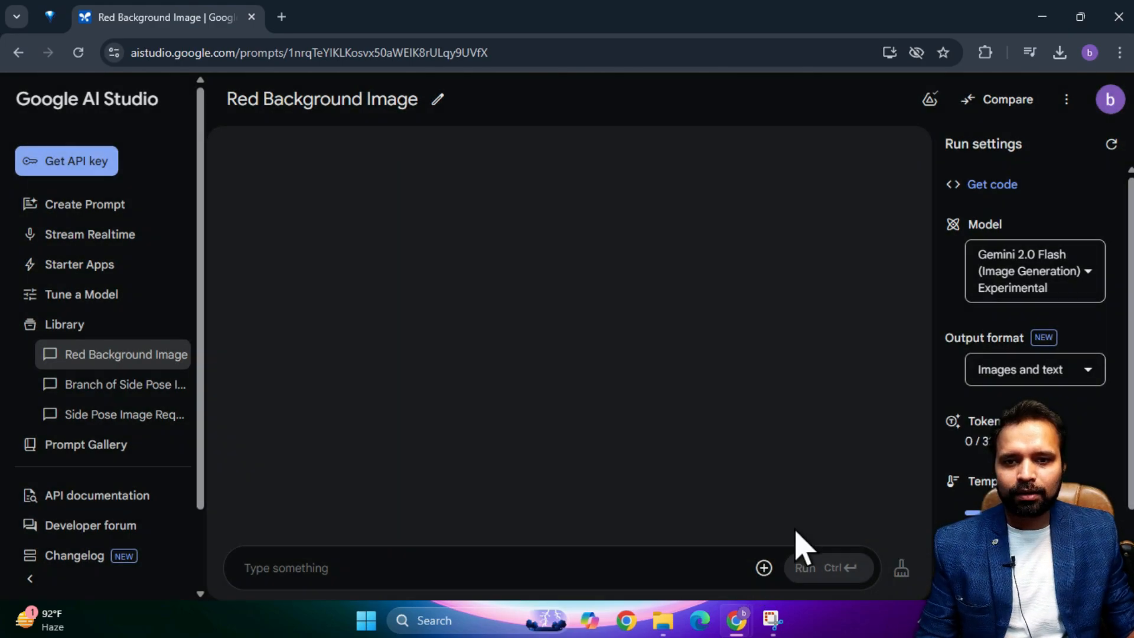
- Upload both the car and Image1 pictures from the Images folder into the empty prompt
left_click(764, 568)
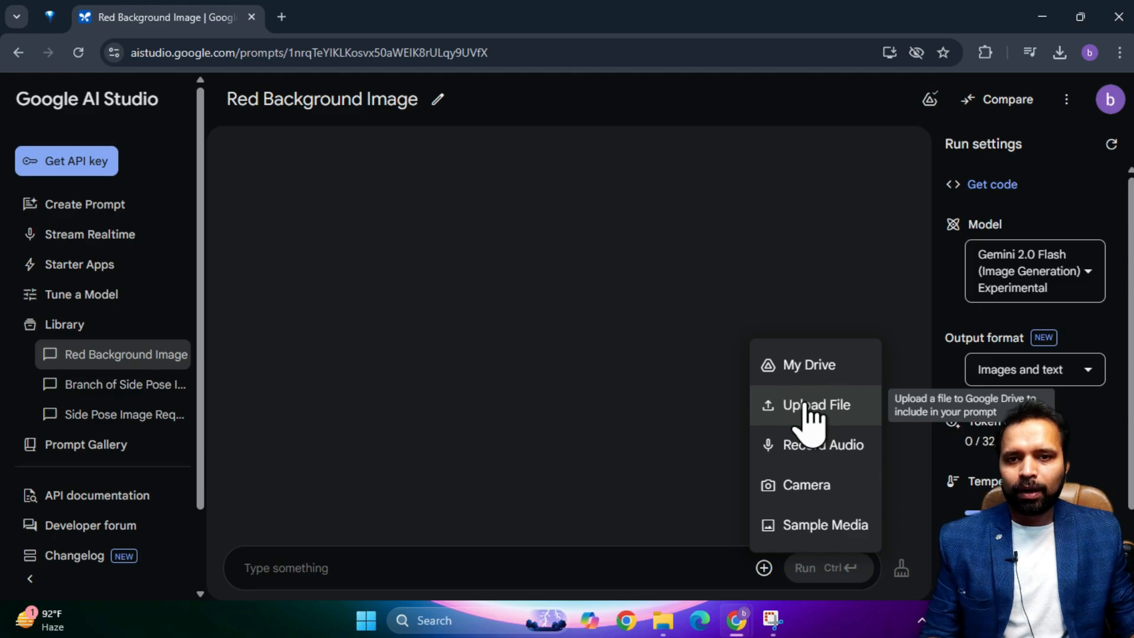
left_click(808, 404)
left_click(301, 177)
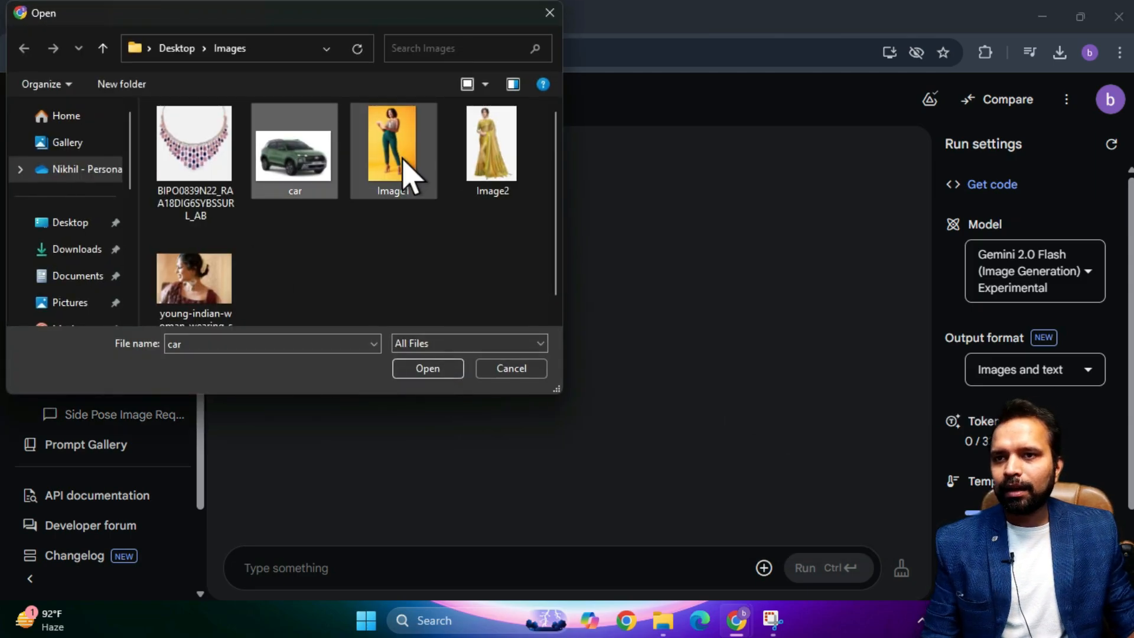
left_click(407, 178, "ctrl")
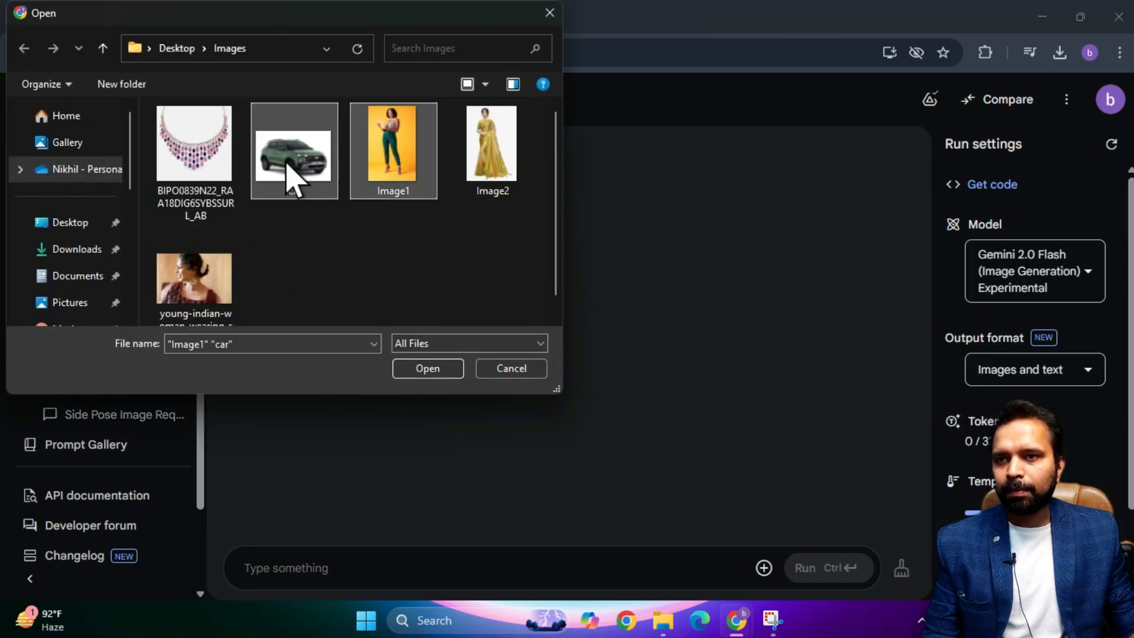
left_click(449, 367)
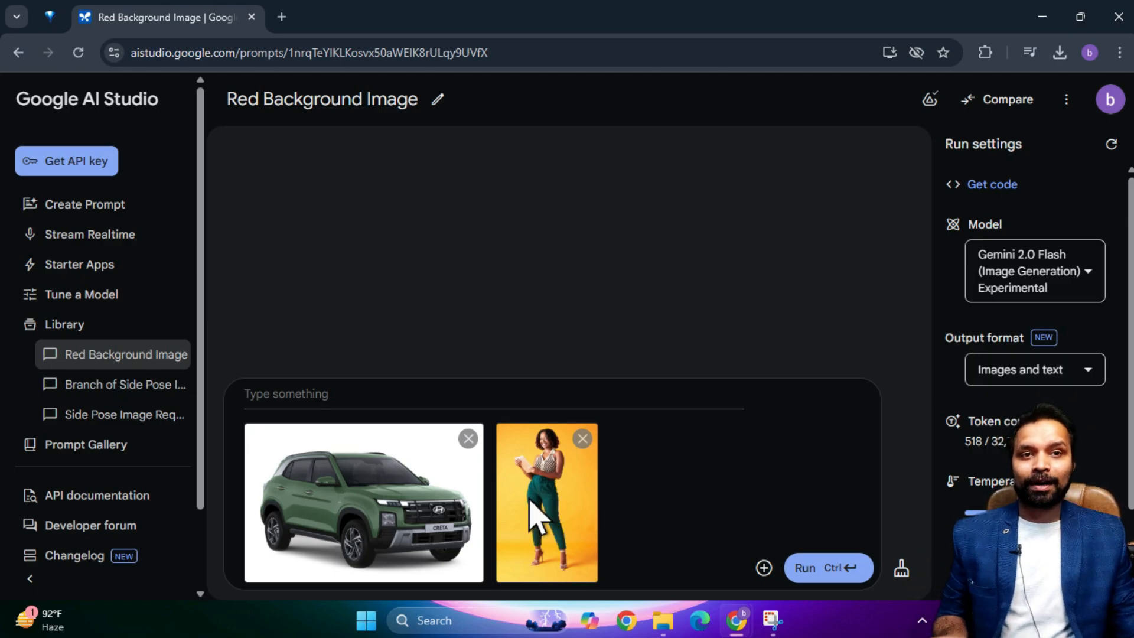
- Run the prompt "car k sath is lady ko khada karein stylish pose mein" on the uploaded car and woman images
left_click(383, 393)
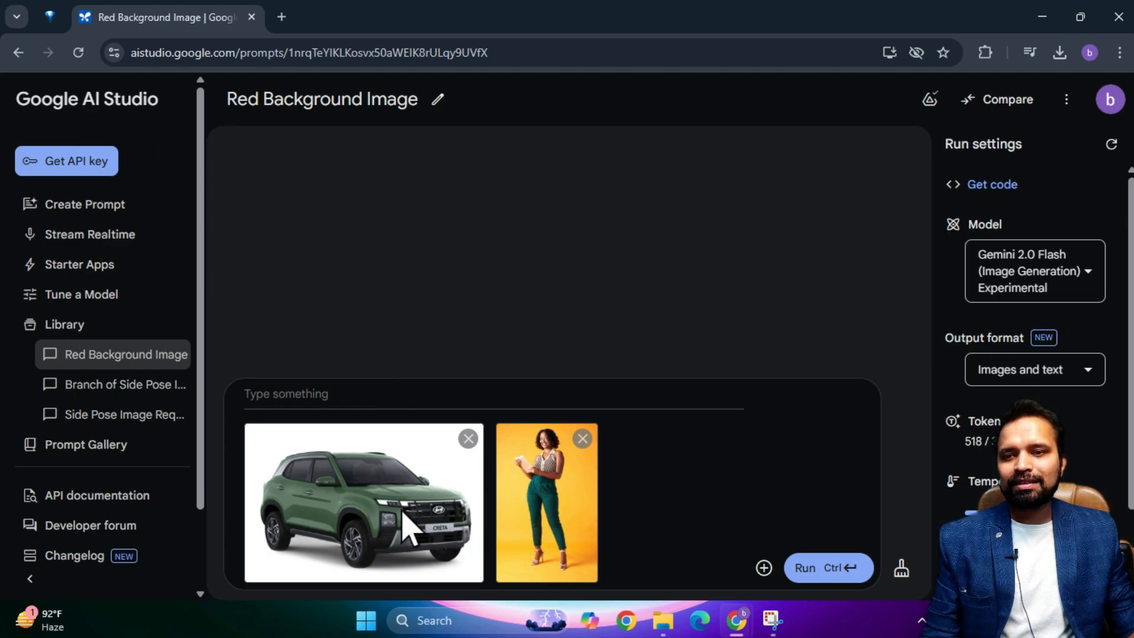
type("c")
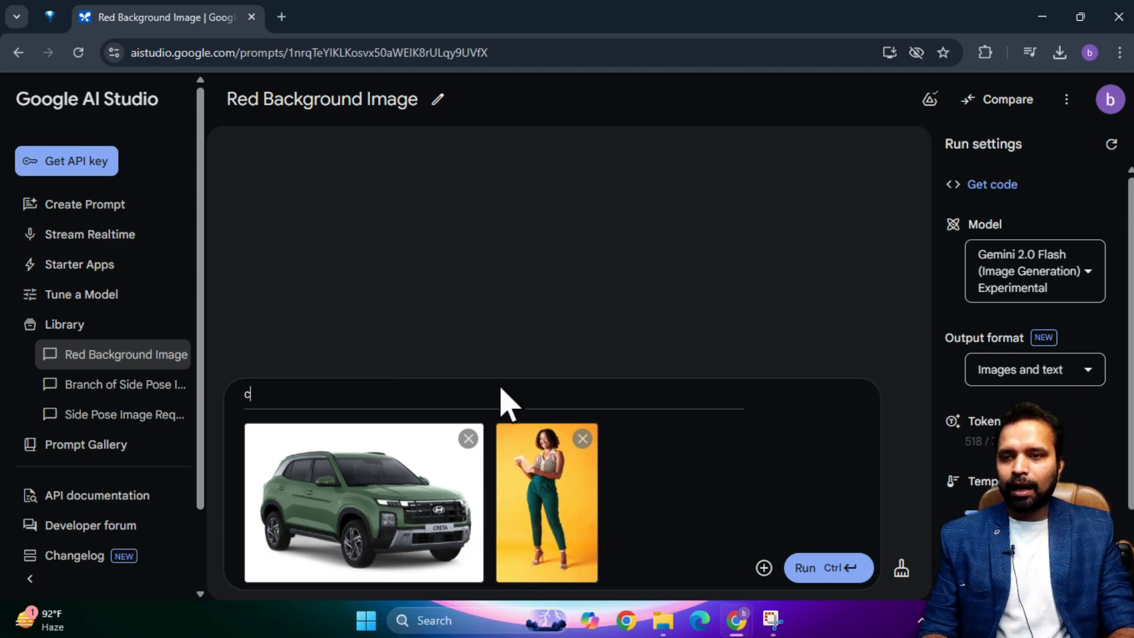
type("ar k sath ")
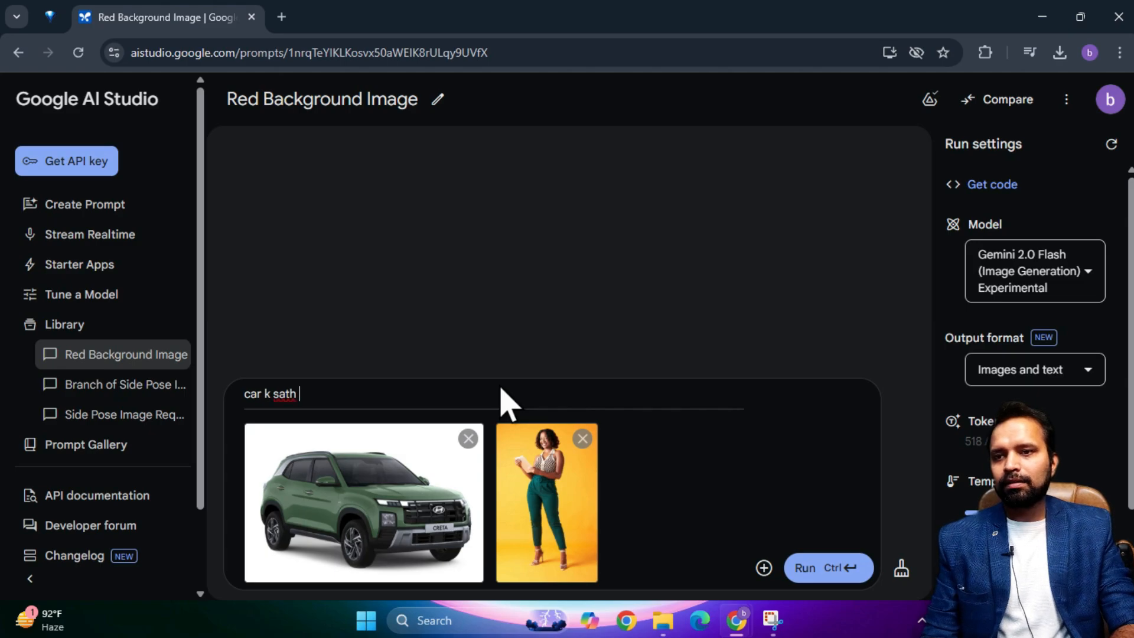
type("is lady k")
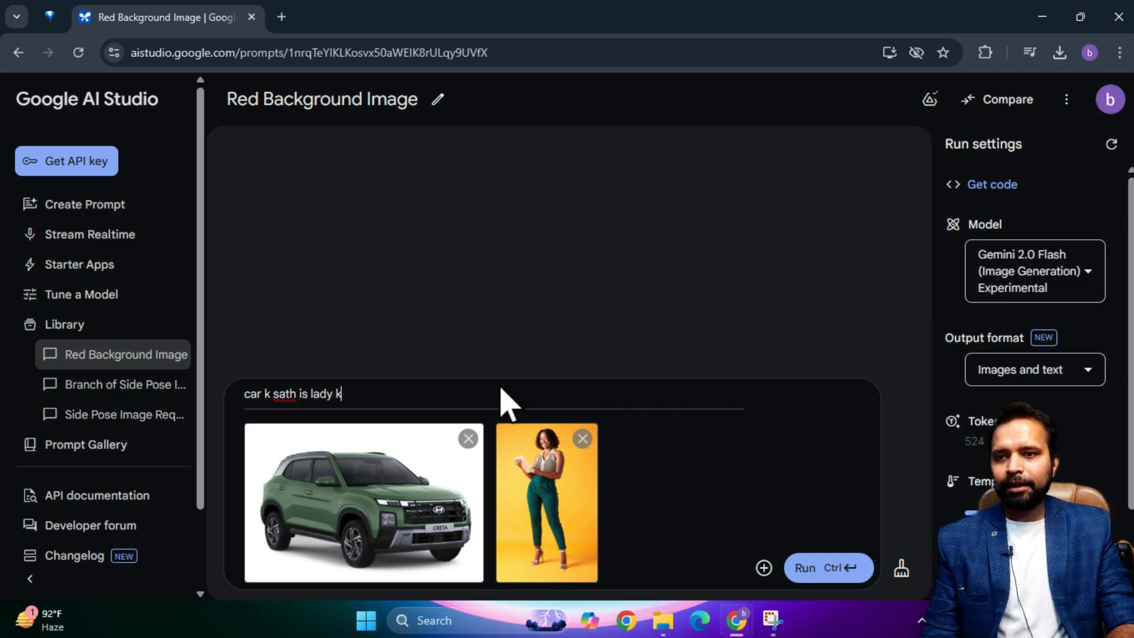
type("o khada kar")
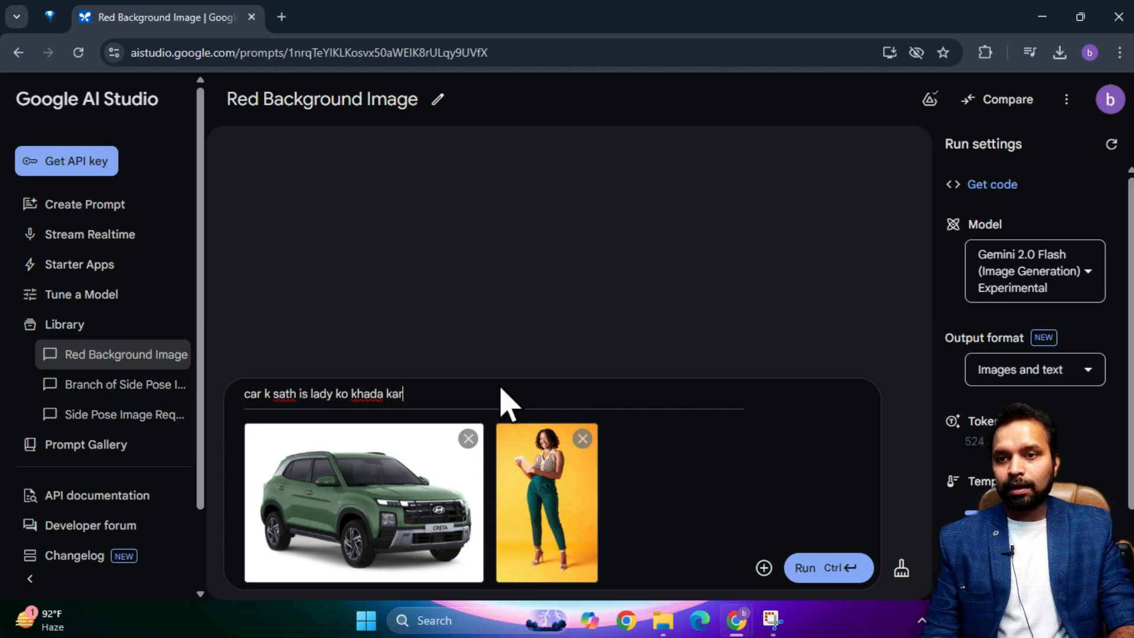
type("ein stylish")
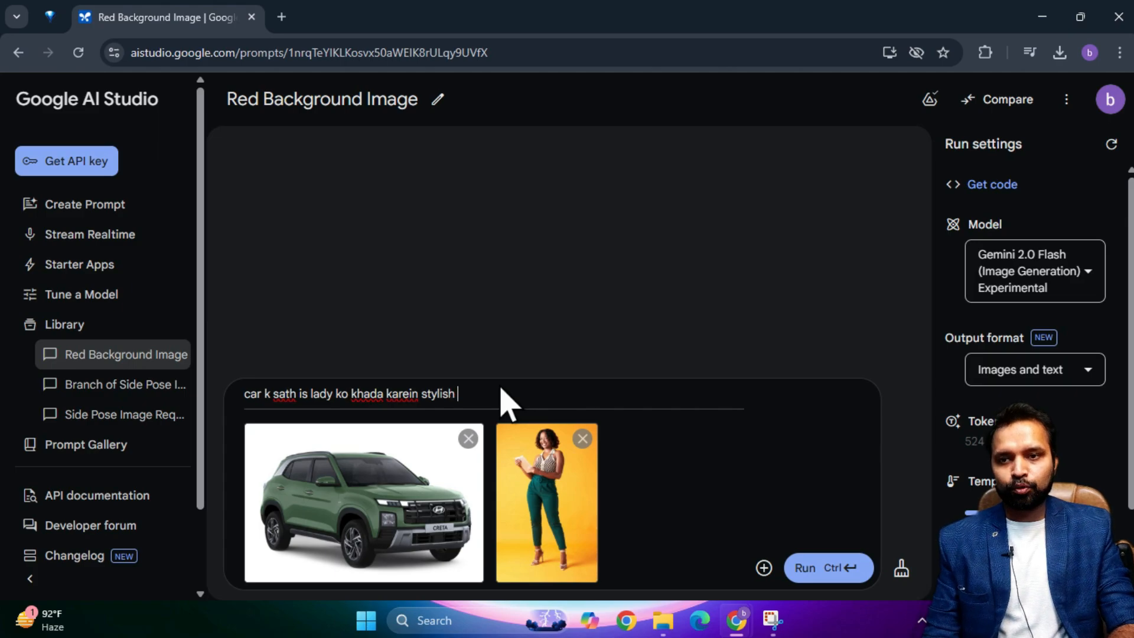
type(" pose mein")
left_click(834, 570)
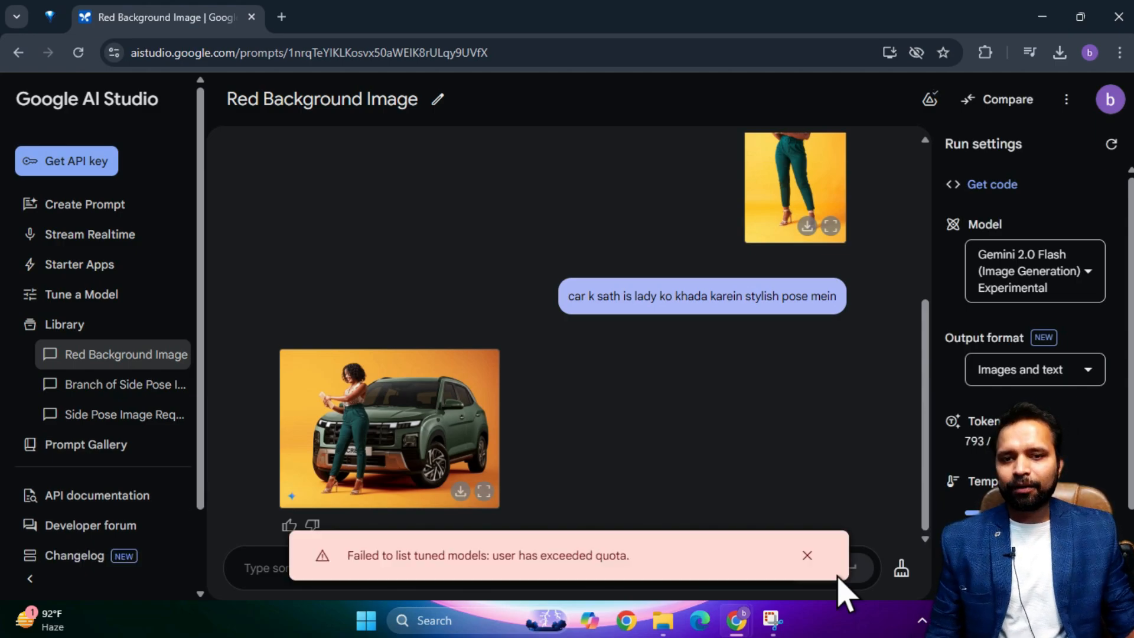
- Dismiss the error notice, preview the generated car-and-woman image enlarged, and compare it with the uploaded originals
left_click(807, 555)
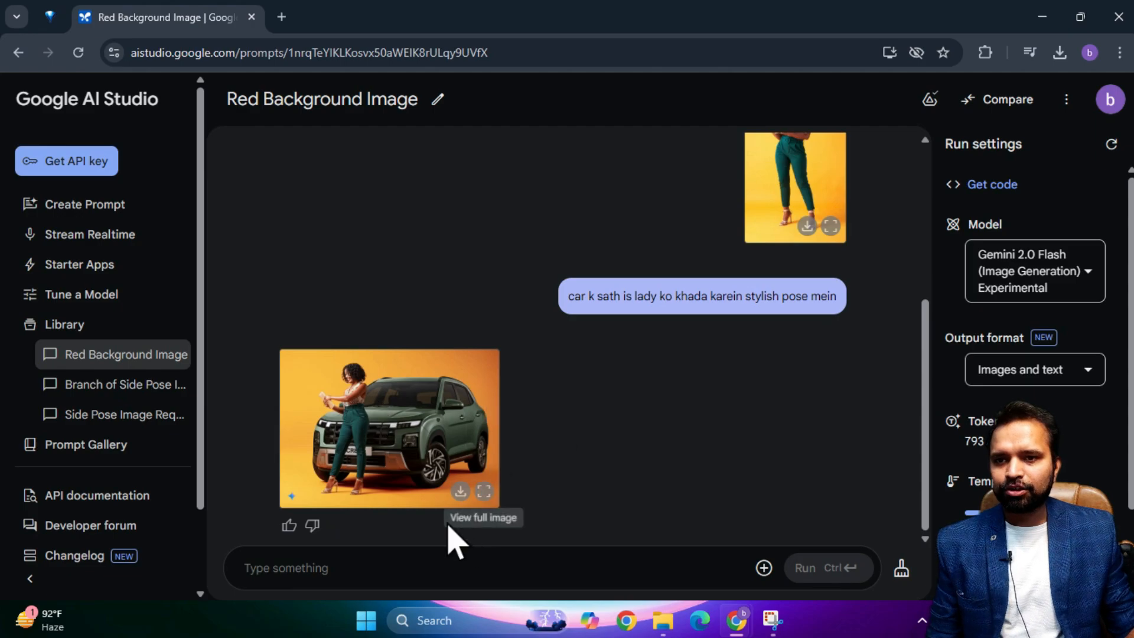
left_click(483, 491)
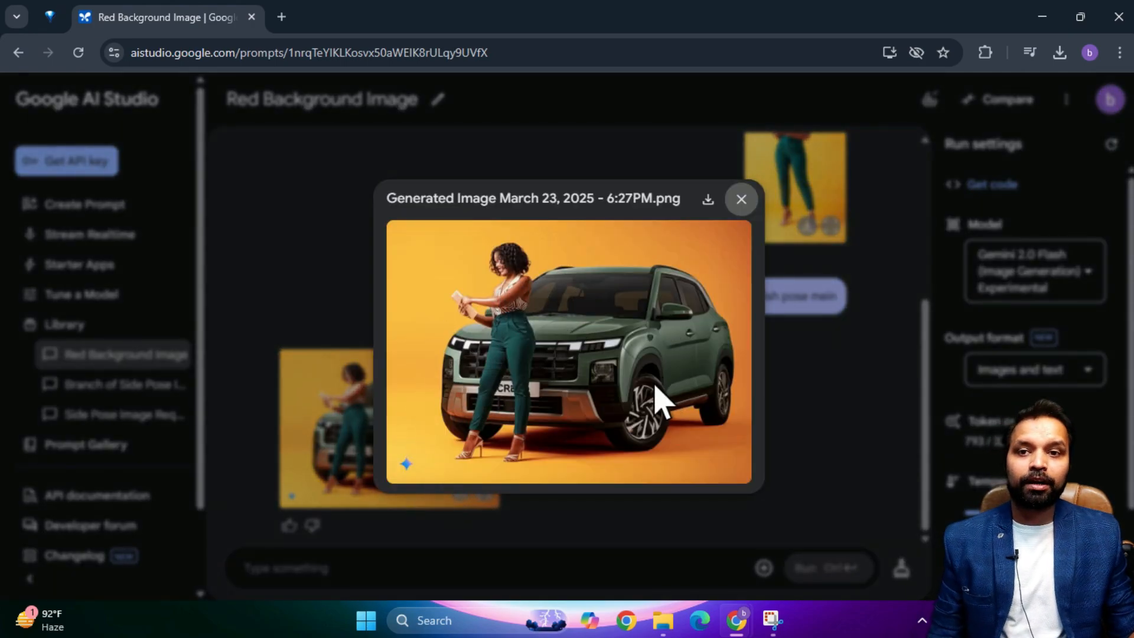
left_click(741, 199)
scroll(564, 456, "up", 5)
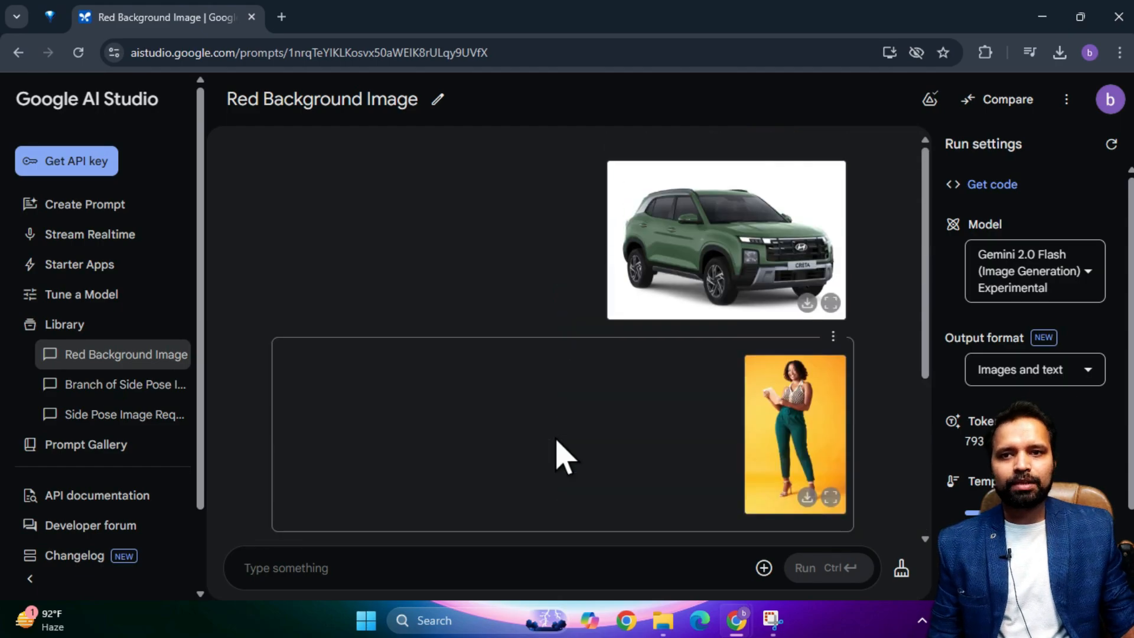
scroll(567, 461, "down", 2)
scroll(790, 256, "up", 2)
scroll(531, 449, "down", 5)
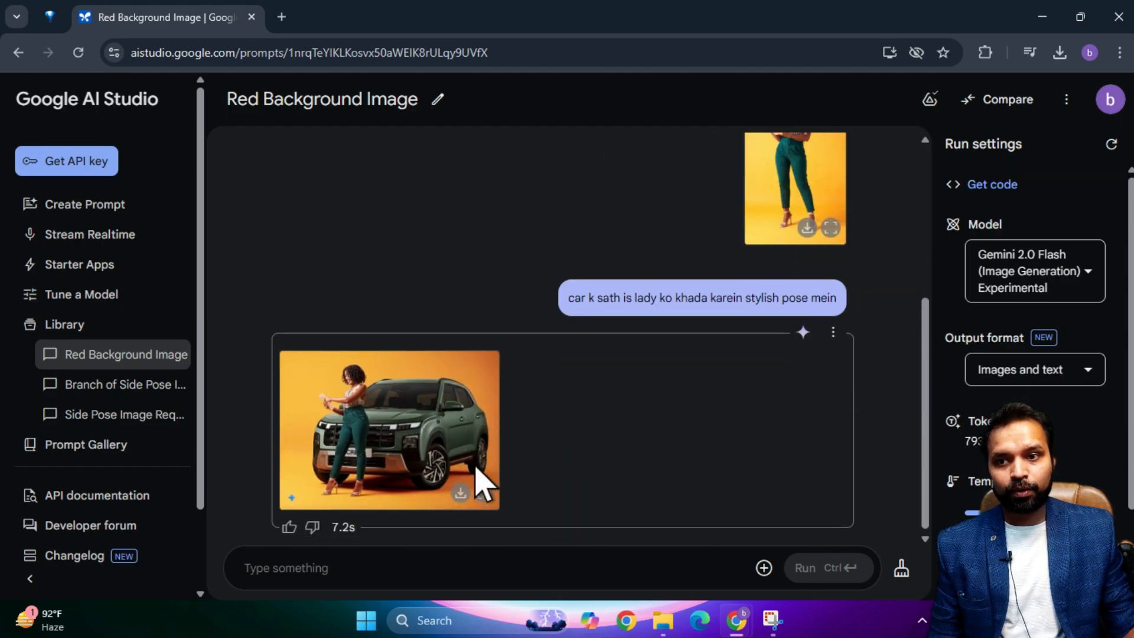